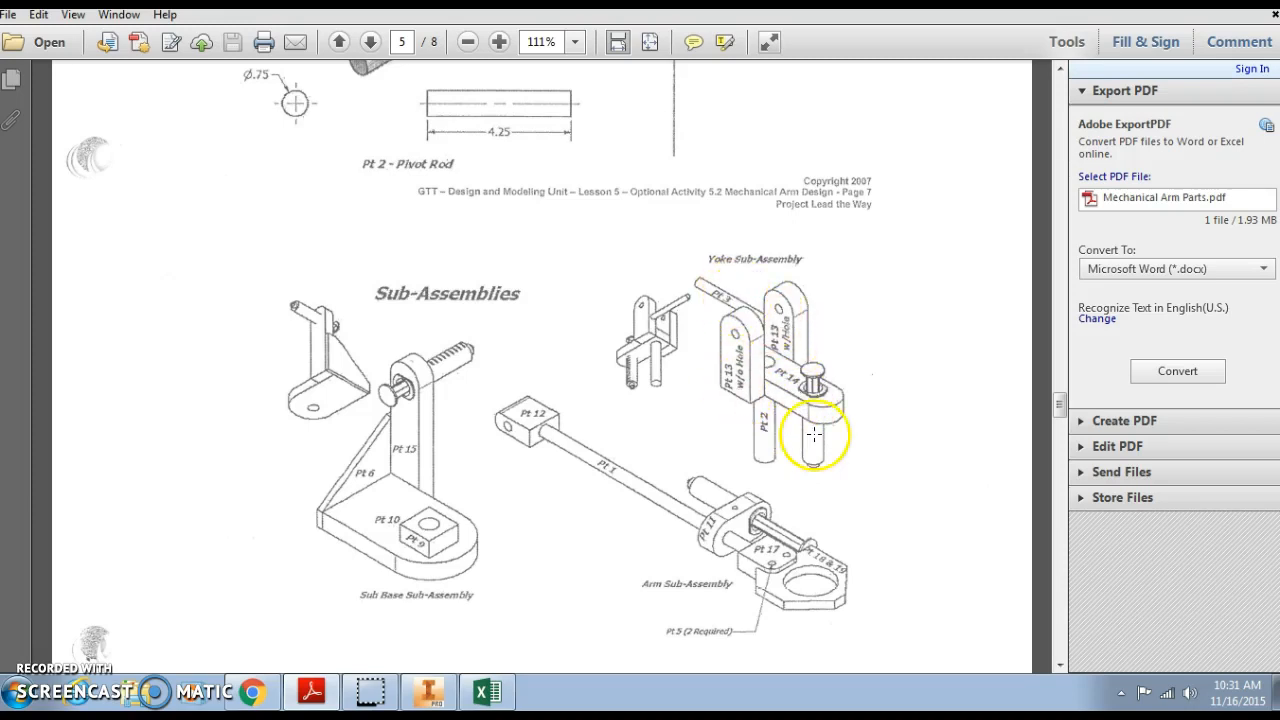
Switch to Autodesk Inventor and create a new assembly from the Standard.iam template
click(428, 695)
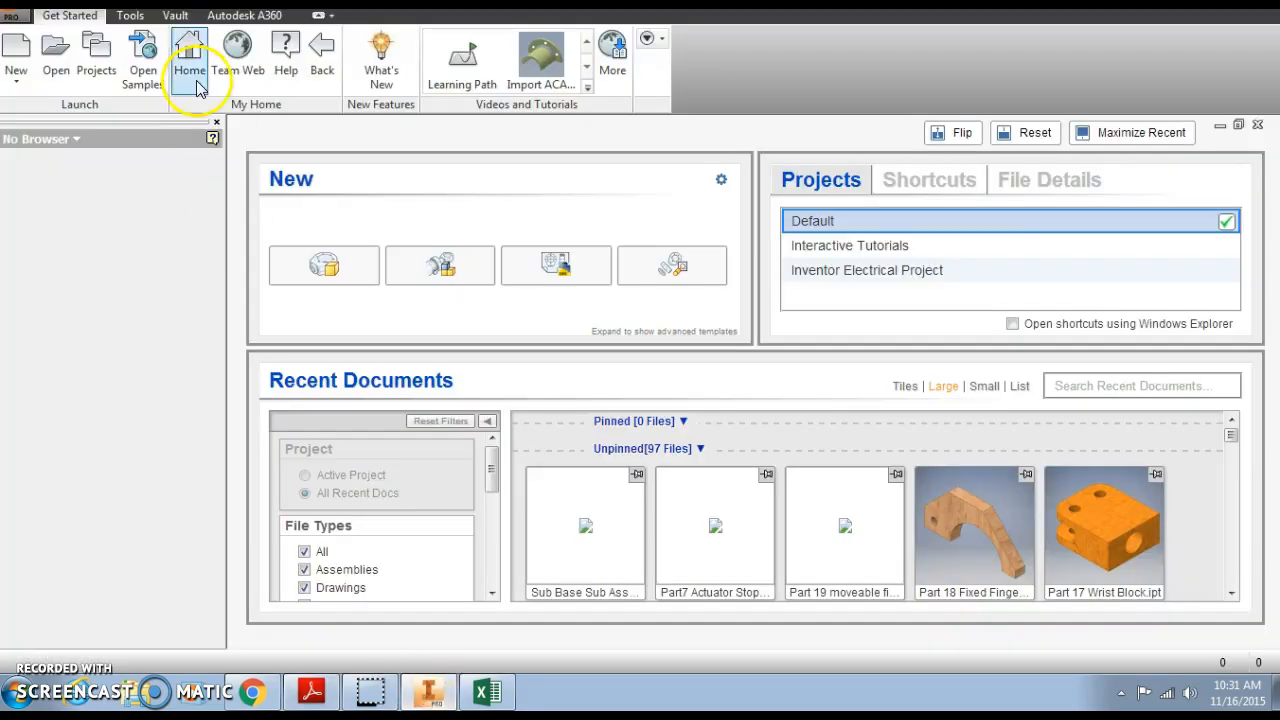
click(16, 50)
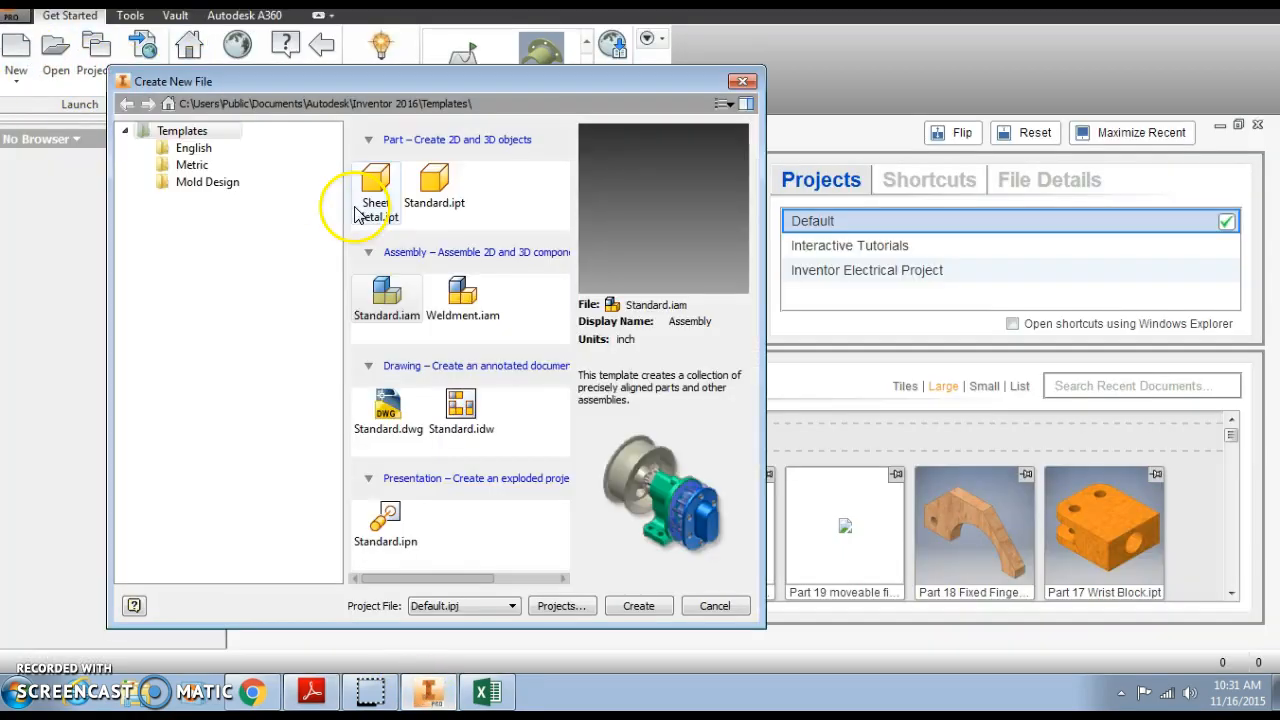
double_click(386, 302)
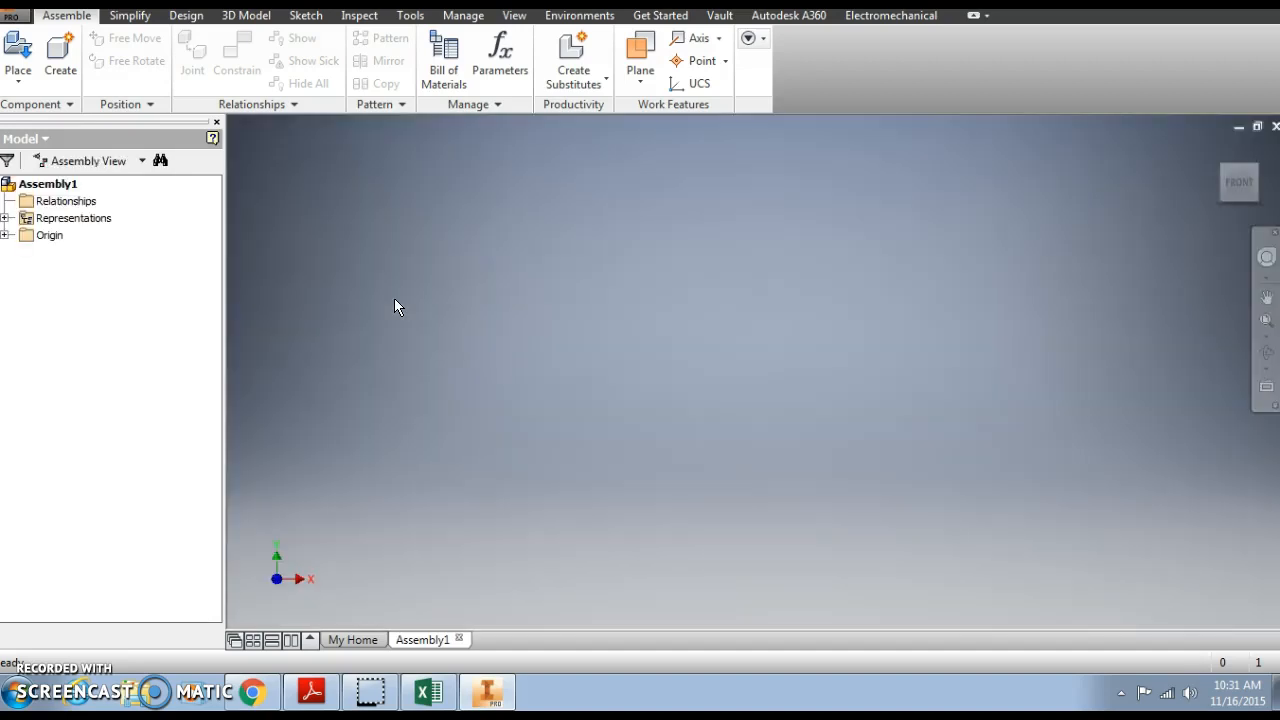
Place one copy of Part 14 Yoke Base in the assembly, using the isometric home view
click(20, 50)
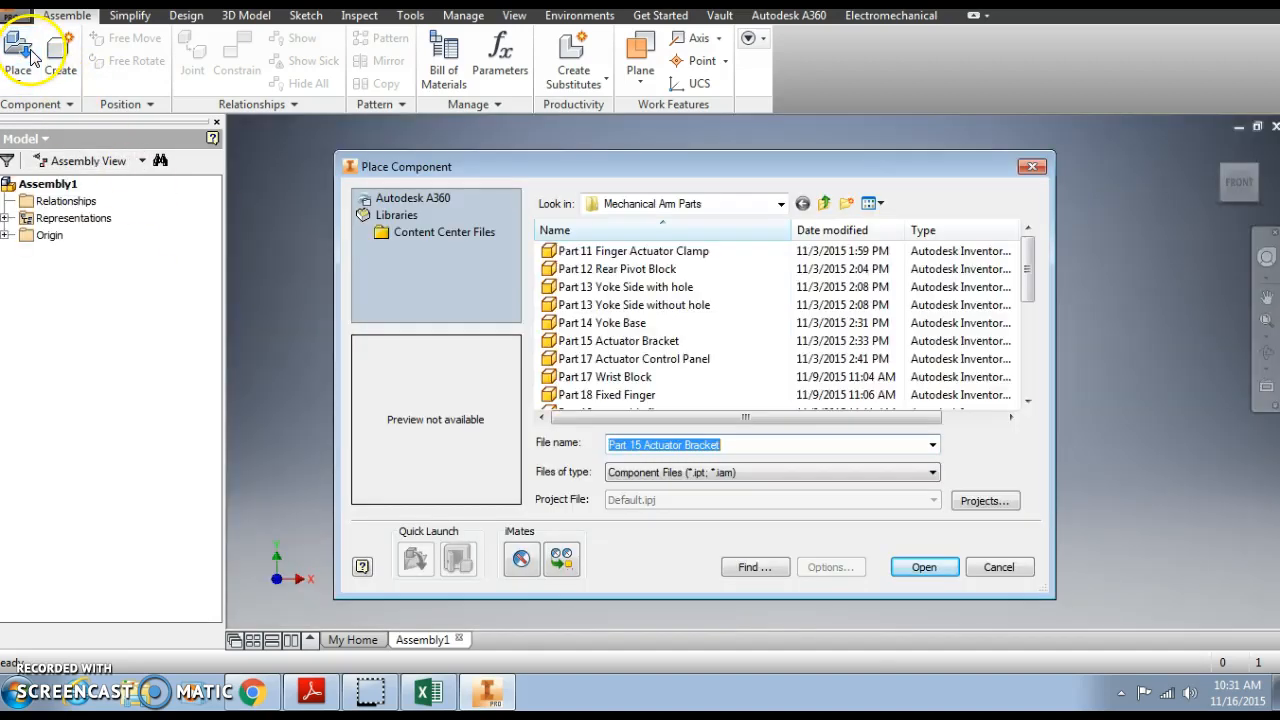
click(638, 324)
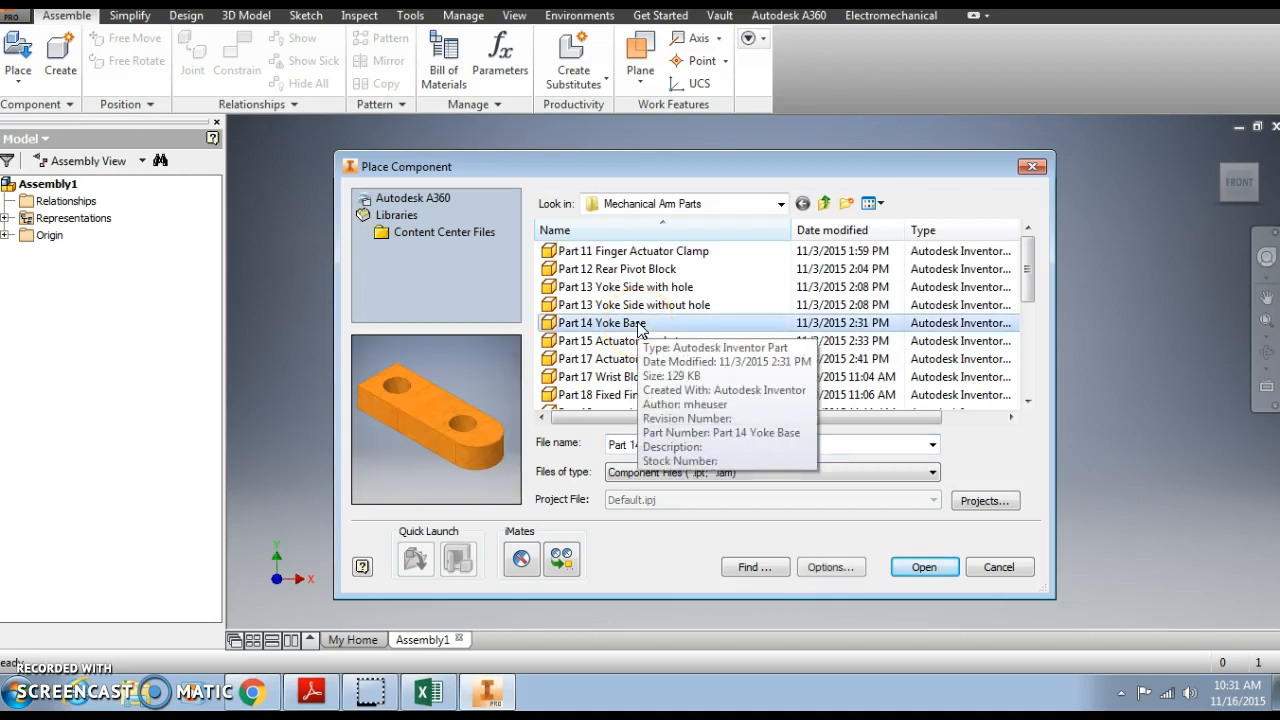
click(904, 569)
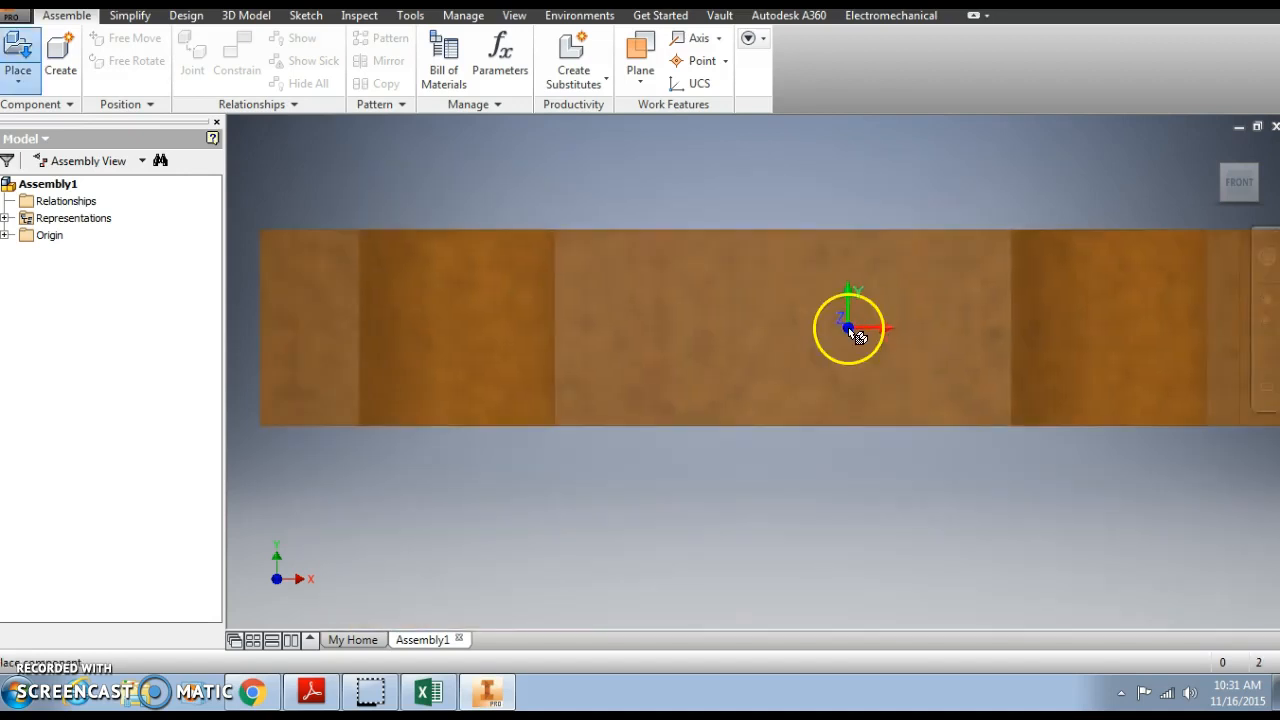
click(1220, 152)
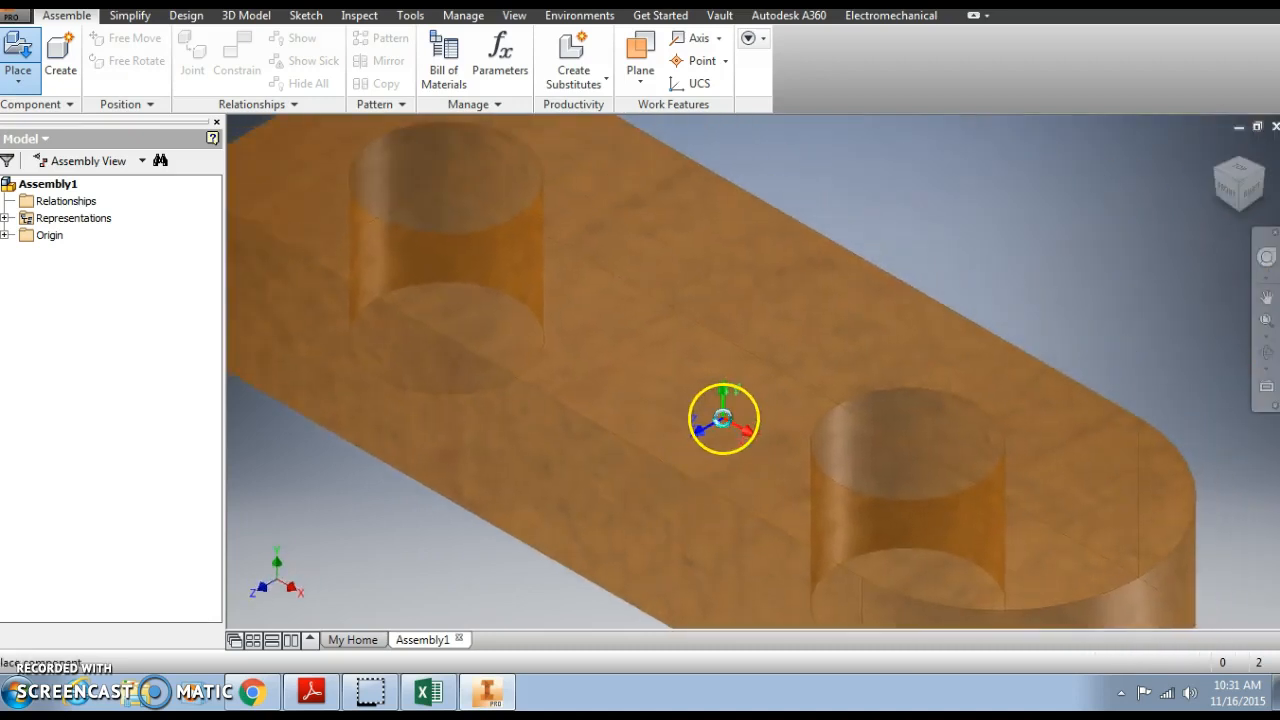
click(723, 417)
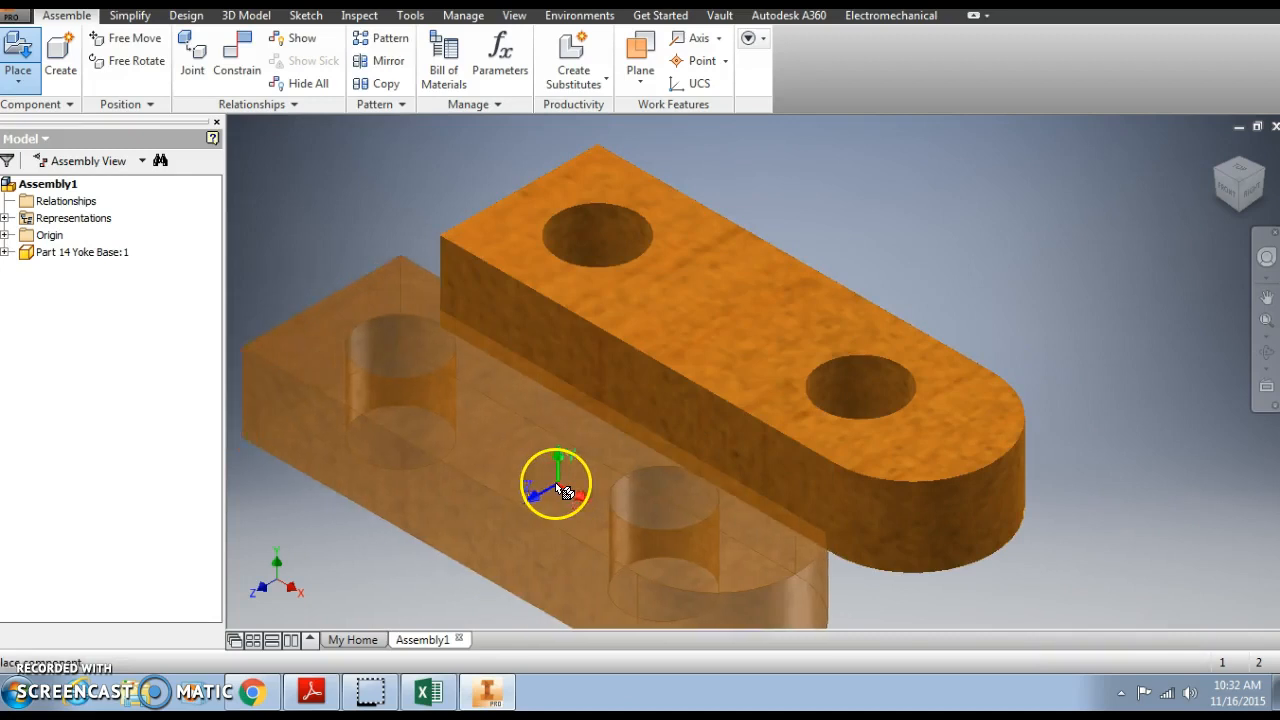
key(Escape)
Place Part 13 Yoke Side with hole behind the rounded end of the yoke base
click(18, 55)
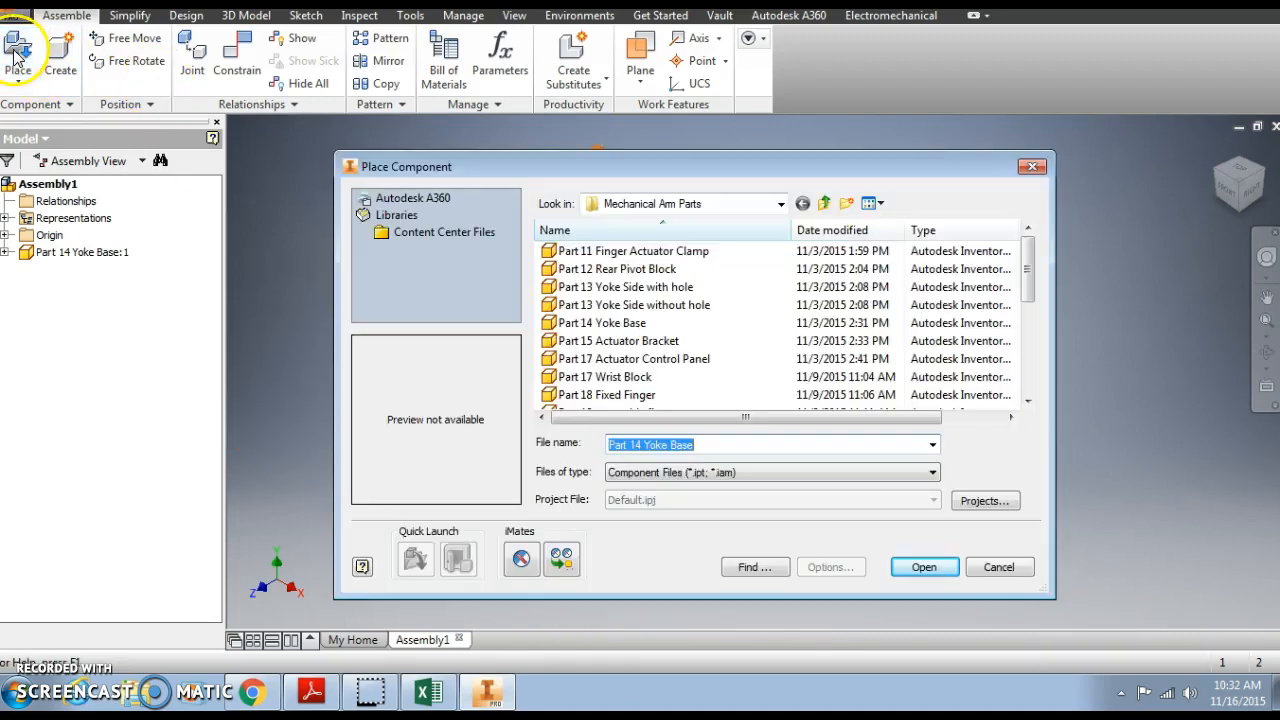
click(621, 290)
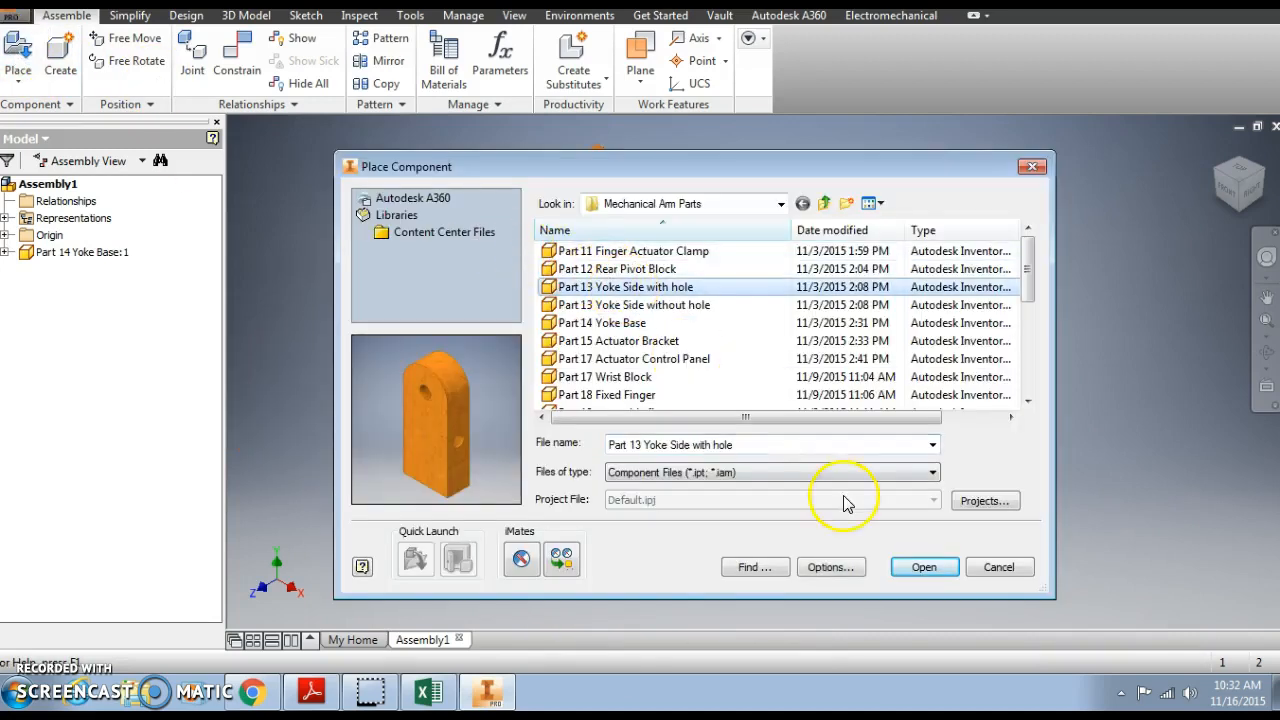
click(924, 568)
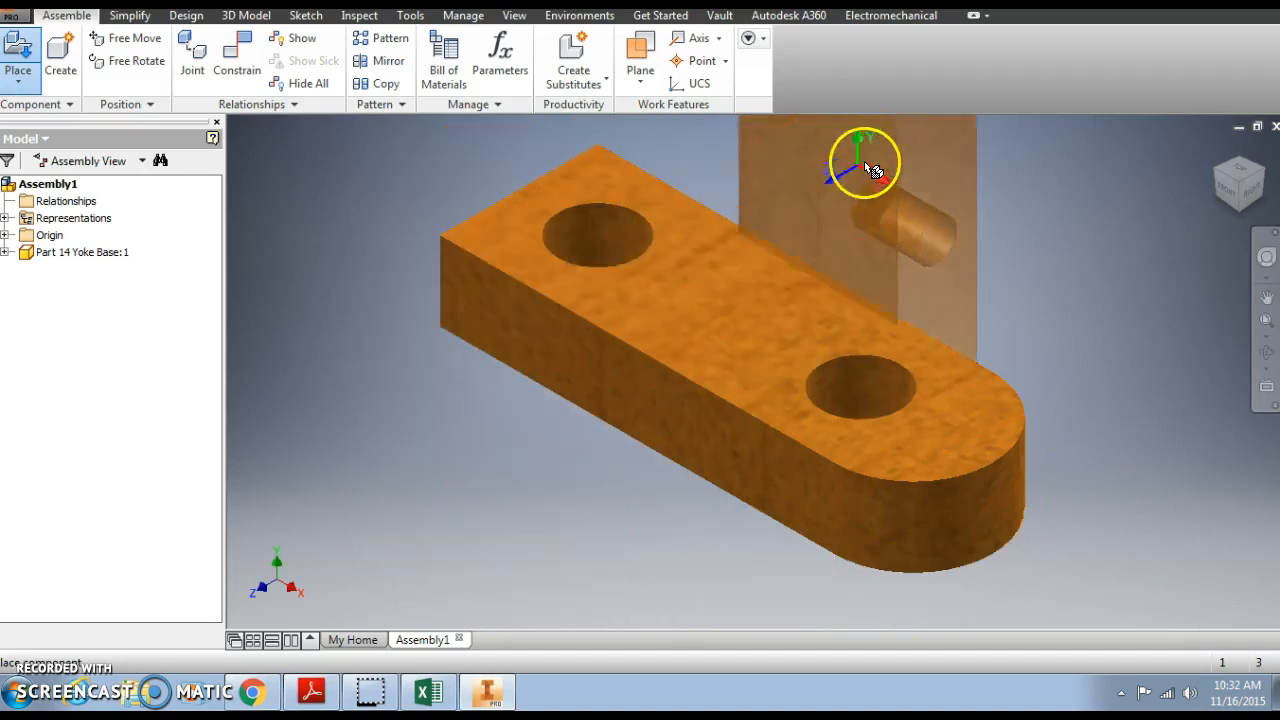
click(980, 181)
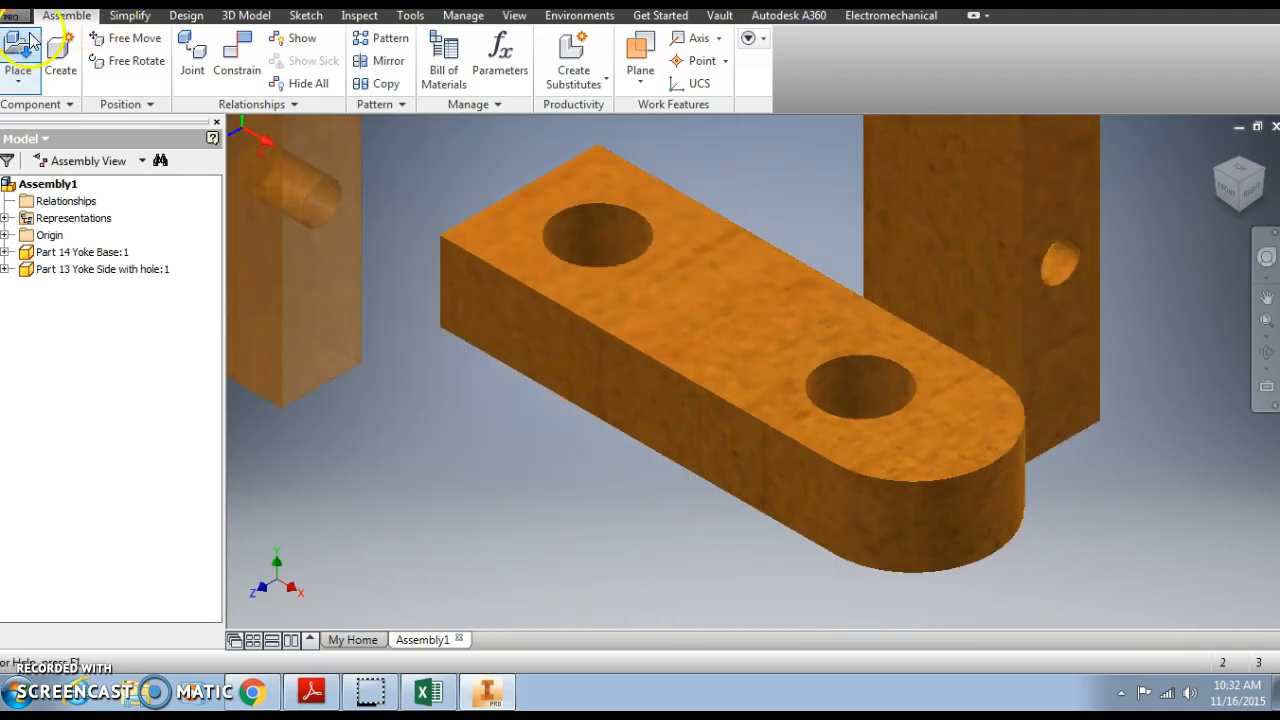
Place Part 13 Yoke Side without hole in front of the square end of the yoke base
click(22, 52)
click(605, 305)
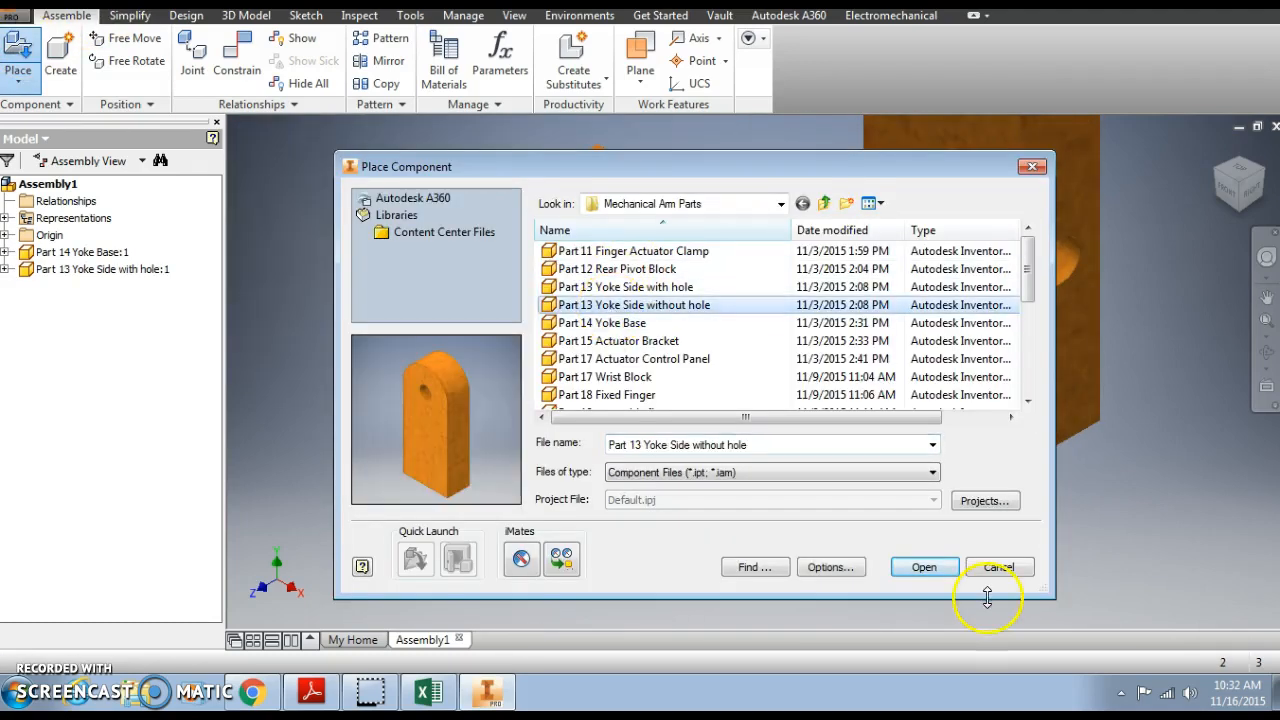
click(924, 567)
click(430, 351)
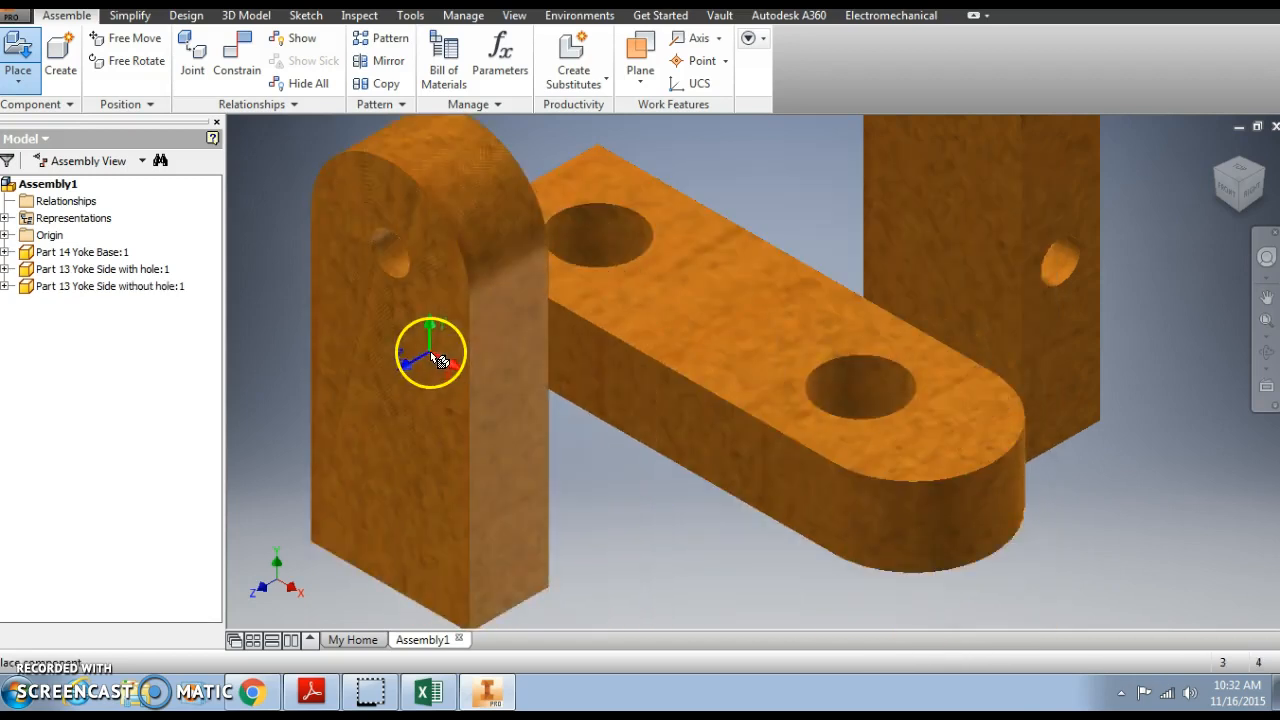
Place one Part2 Pivot Rod beside the rounded end of the yoke base
click(22, 52)
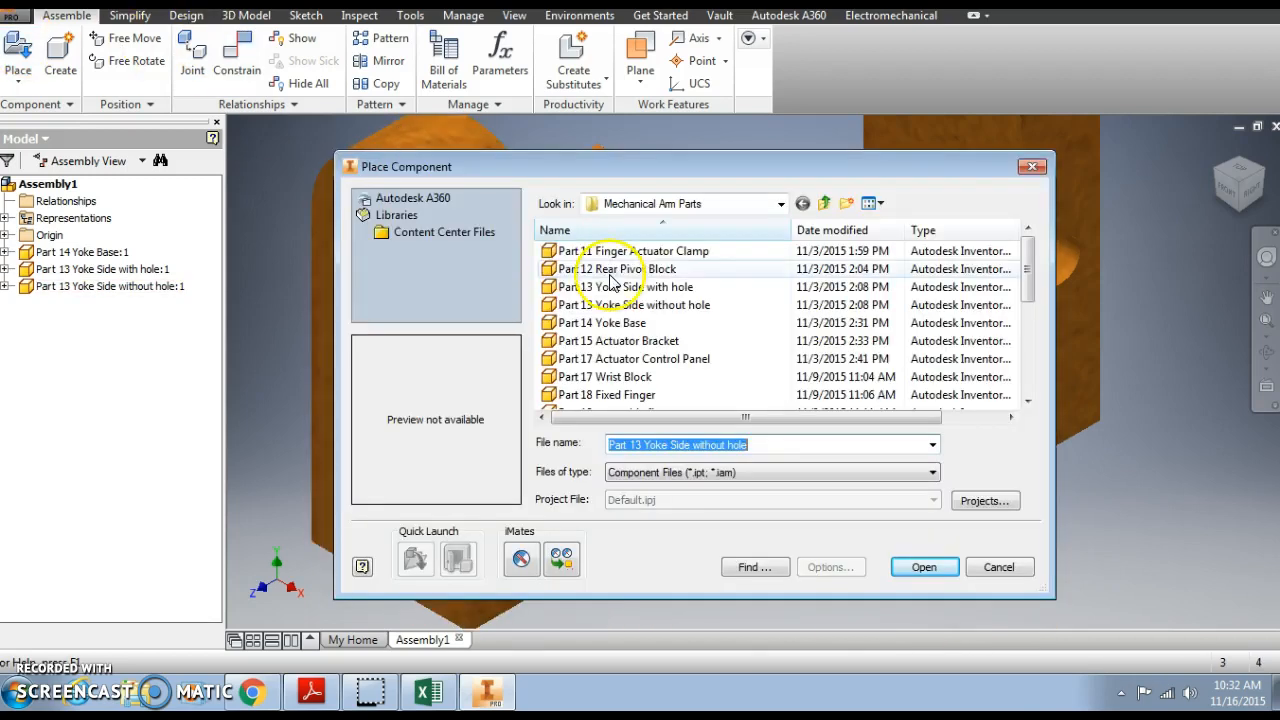
drag(1031, 268, 1032, 315)
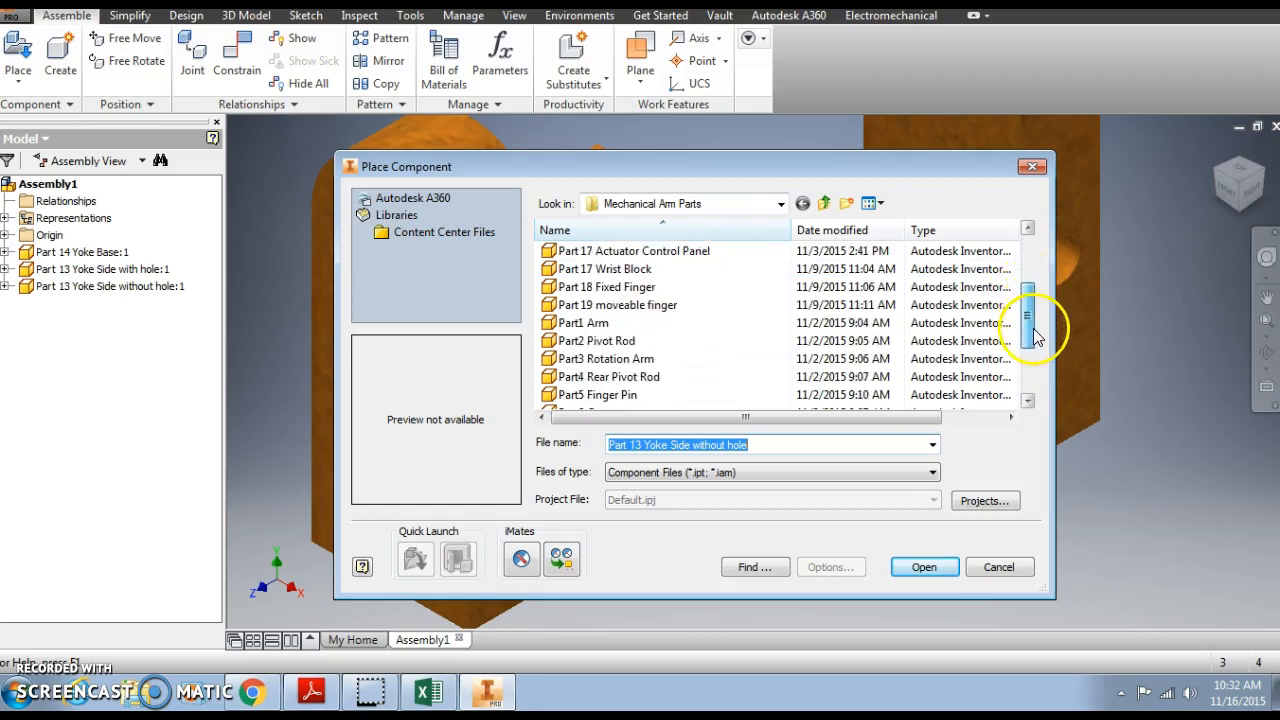
click(700, 341)
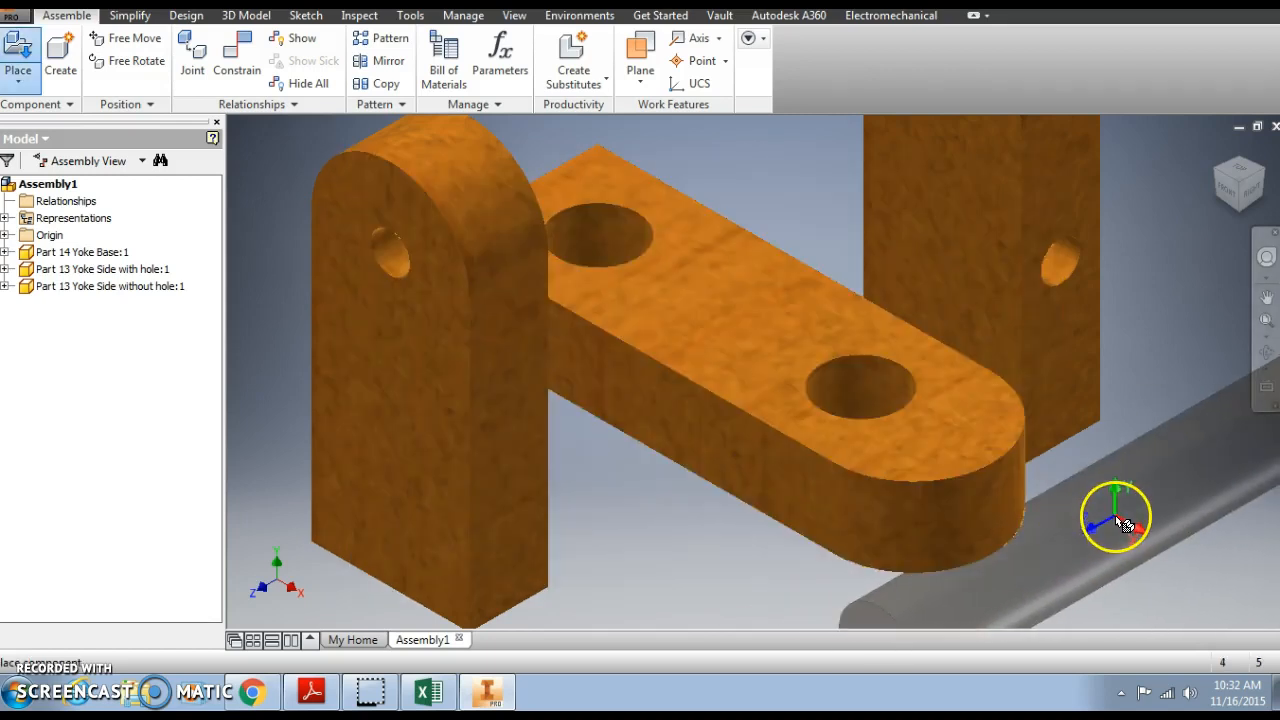
click(1115, 516)
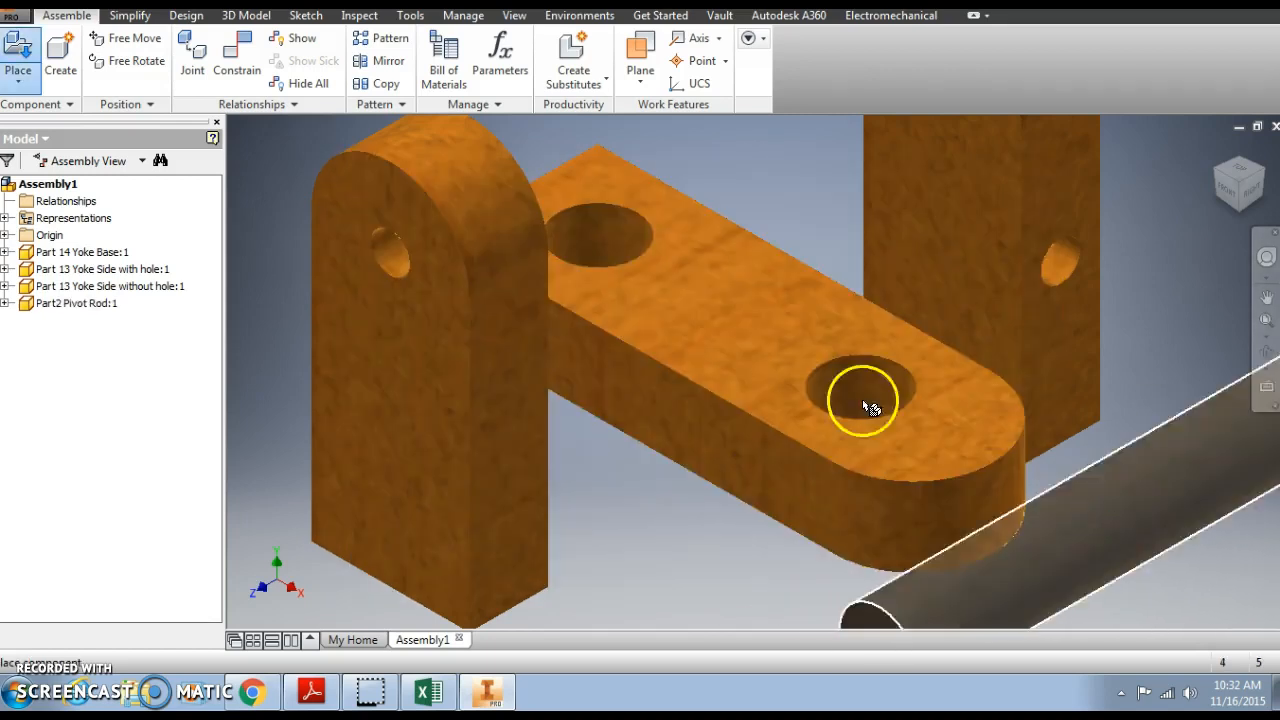
Place one Part3 Rotation Arm above the yoke base and fit all components in the home view
click(18, 55)
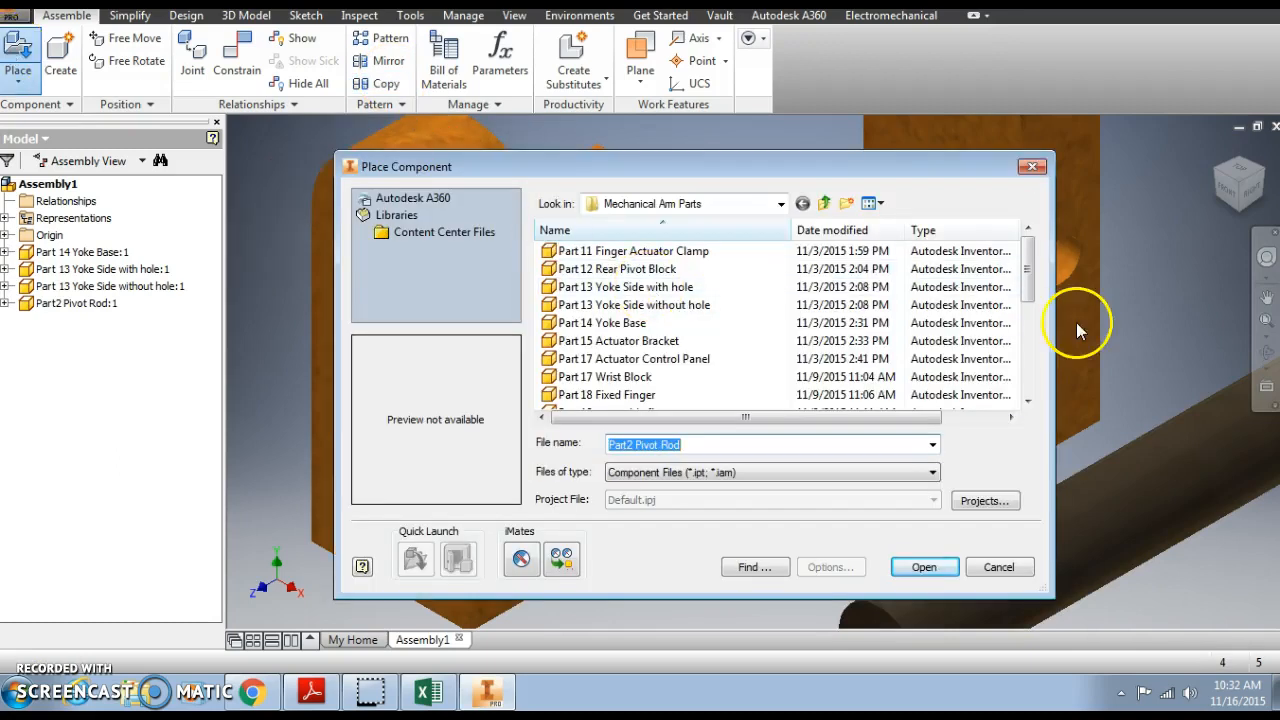
drag(1038, 290, 1043, 337)
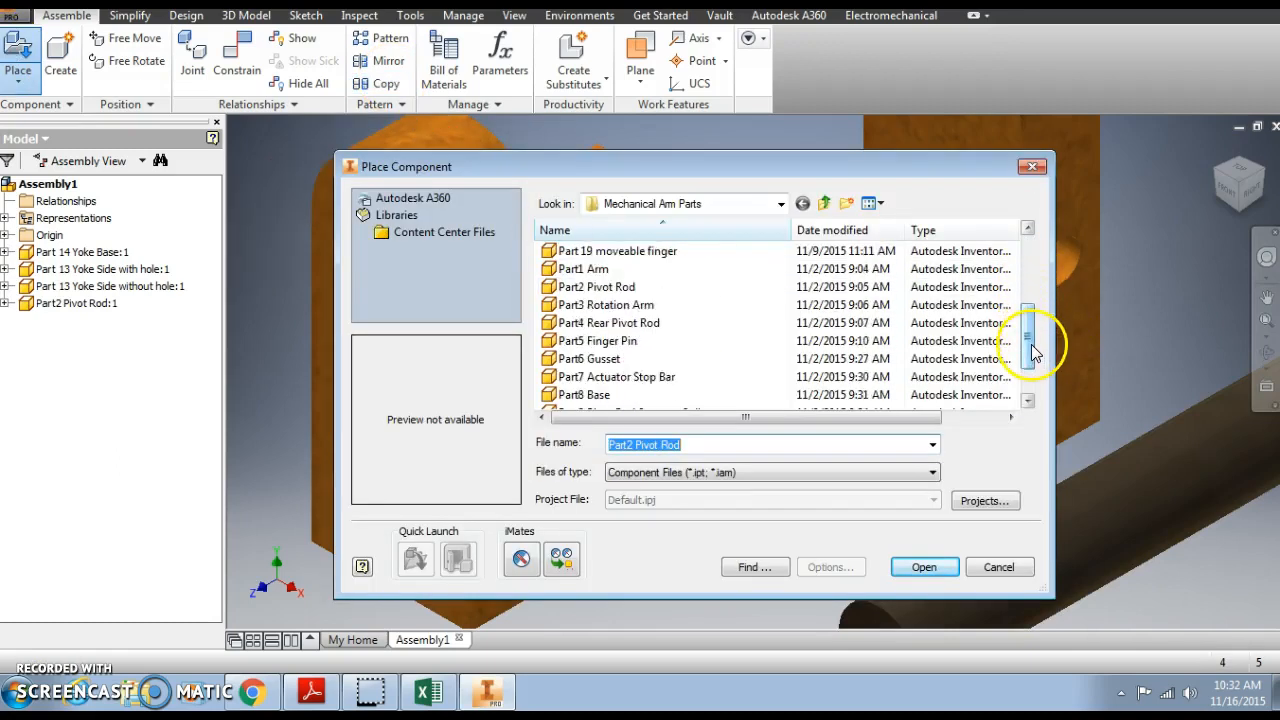
click(603, 305)
click(922, 568)
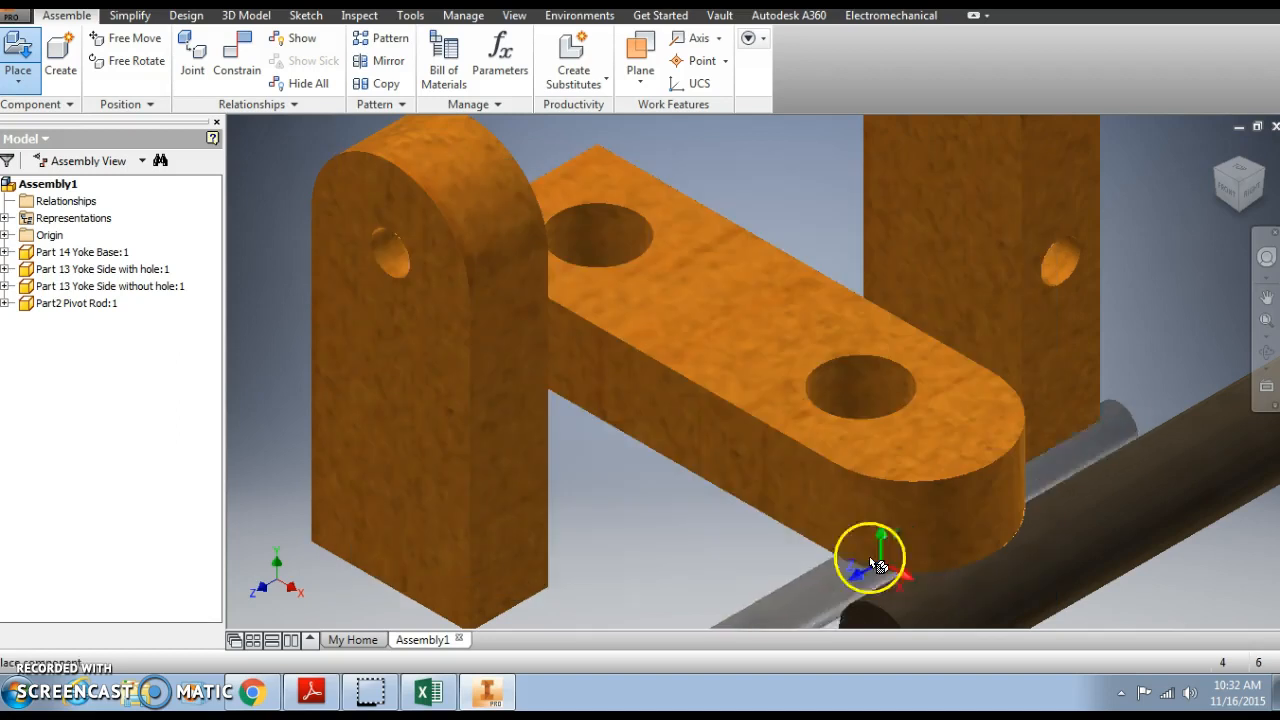
click(696, 135)
key(Escape)
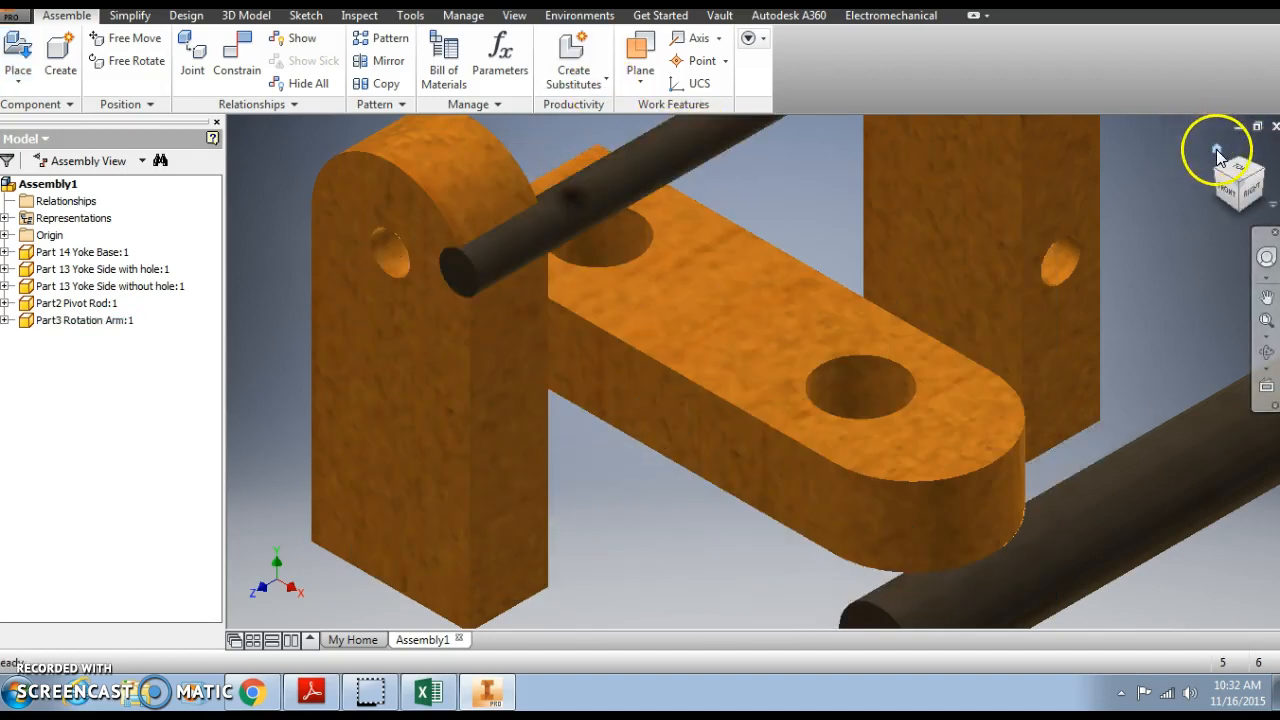
click(1217, 152)
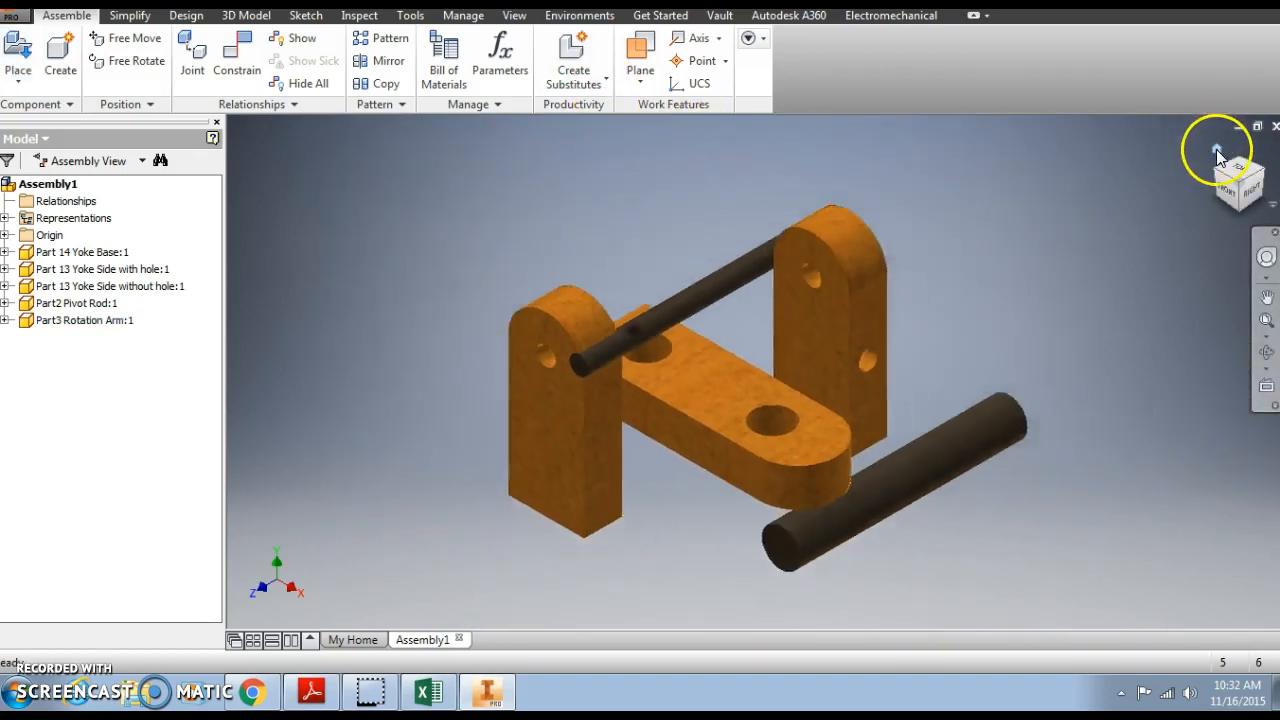
Ground the yoke base and check the Yoke Sub-Assembly drawing in Adobe Acrobat, returning to Inventor
click(707, 388)
right_click(706, 382)
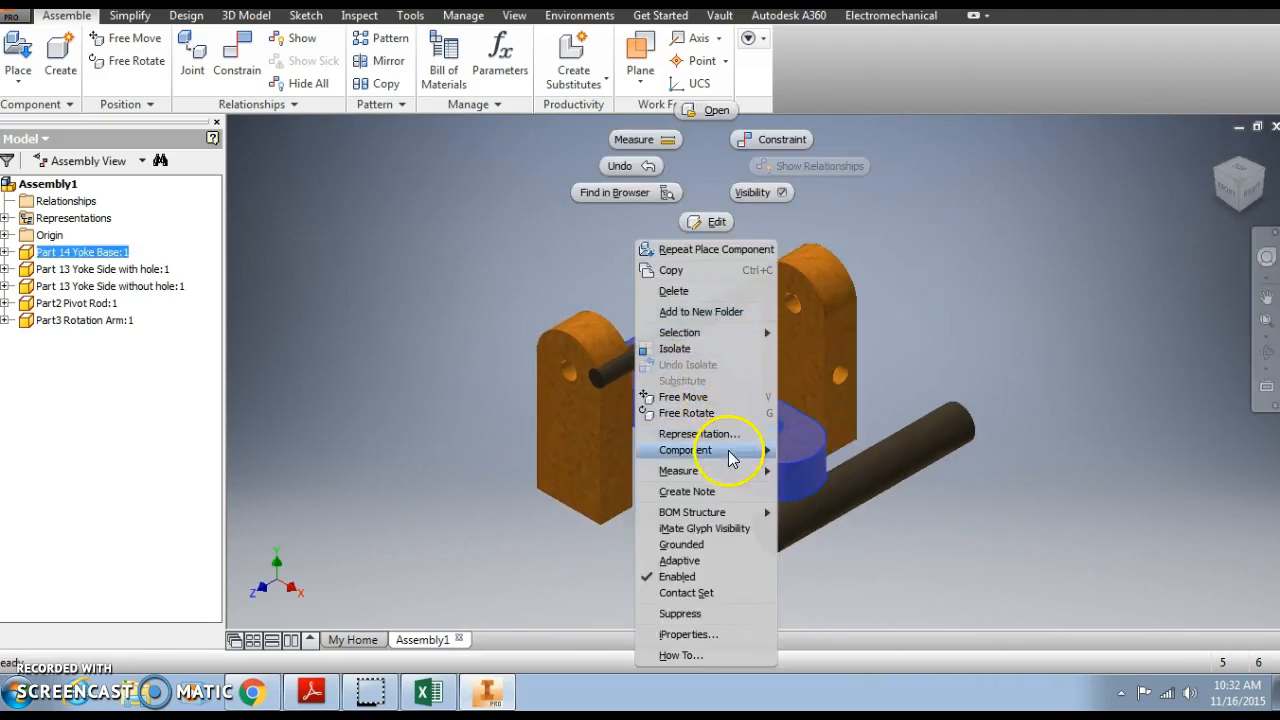
click(707, 546)
click(707, 400)
click(328, 693)
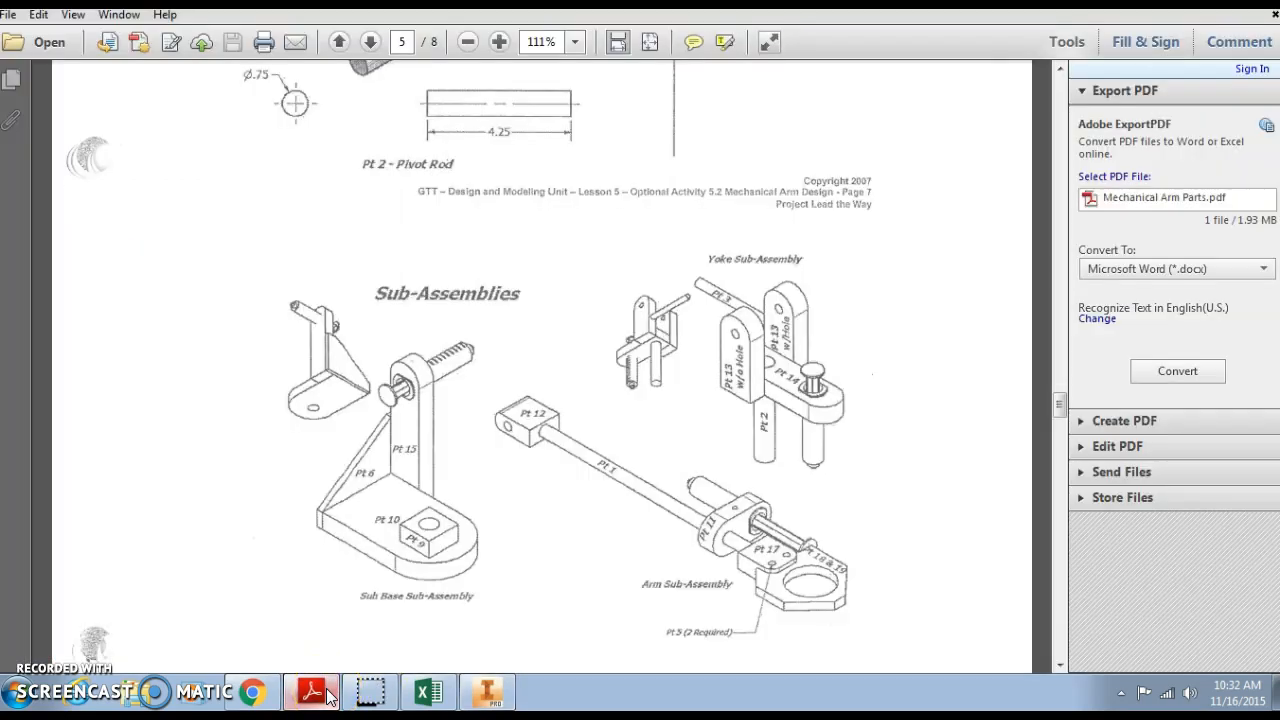
click(329, 692)
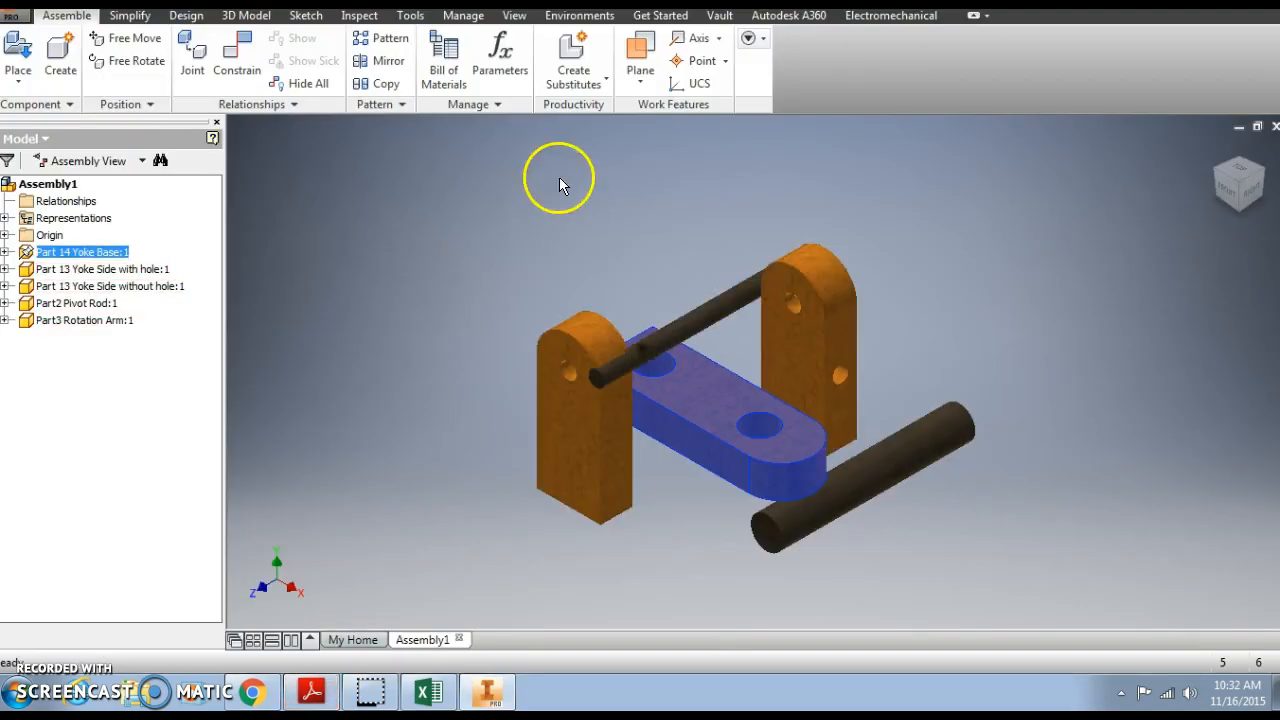
click(375, 239)
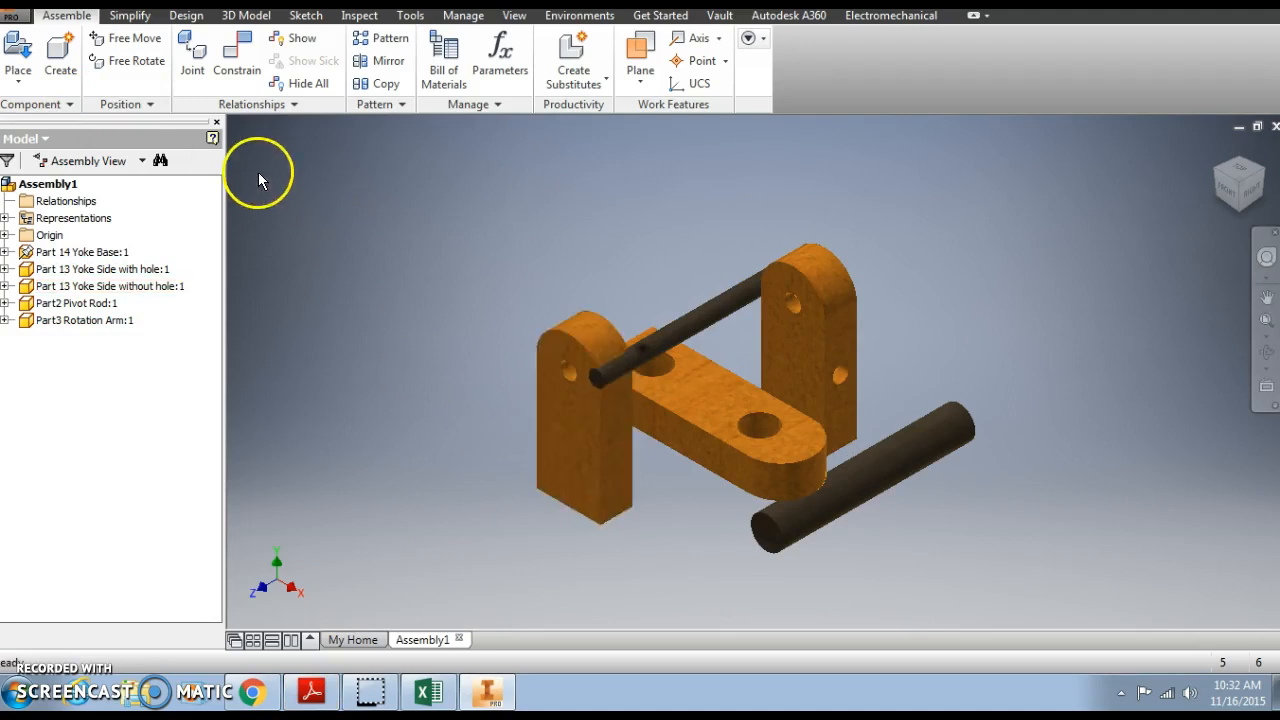
Mate the broad face of the yoke side without hole to the yoke base's long side face with 0.000 in offset
click(238, 58)
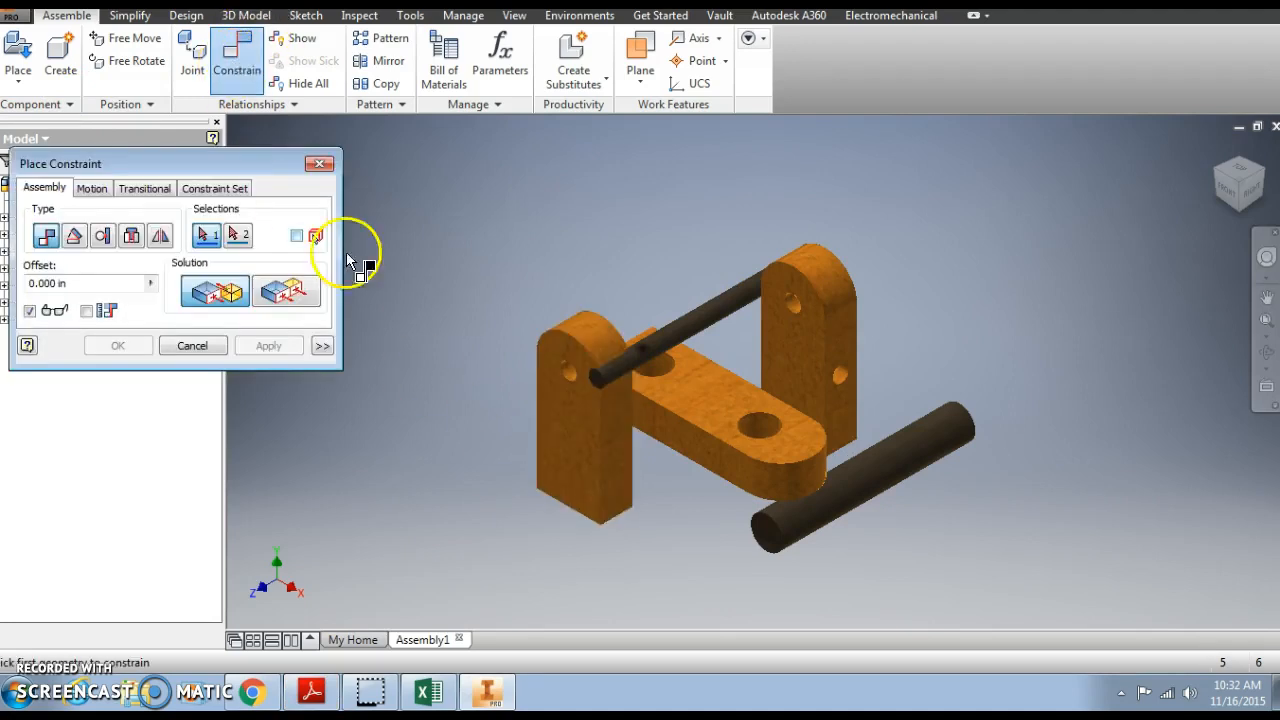
click(577, 428)
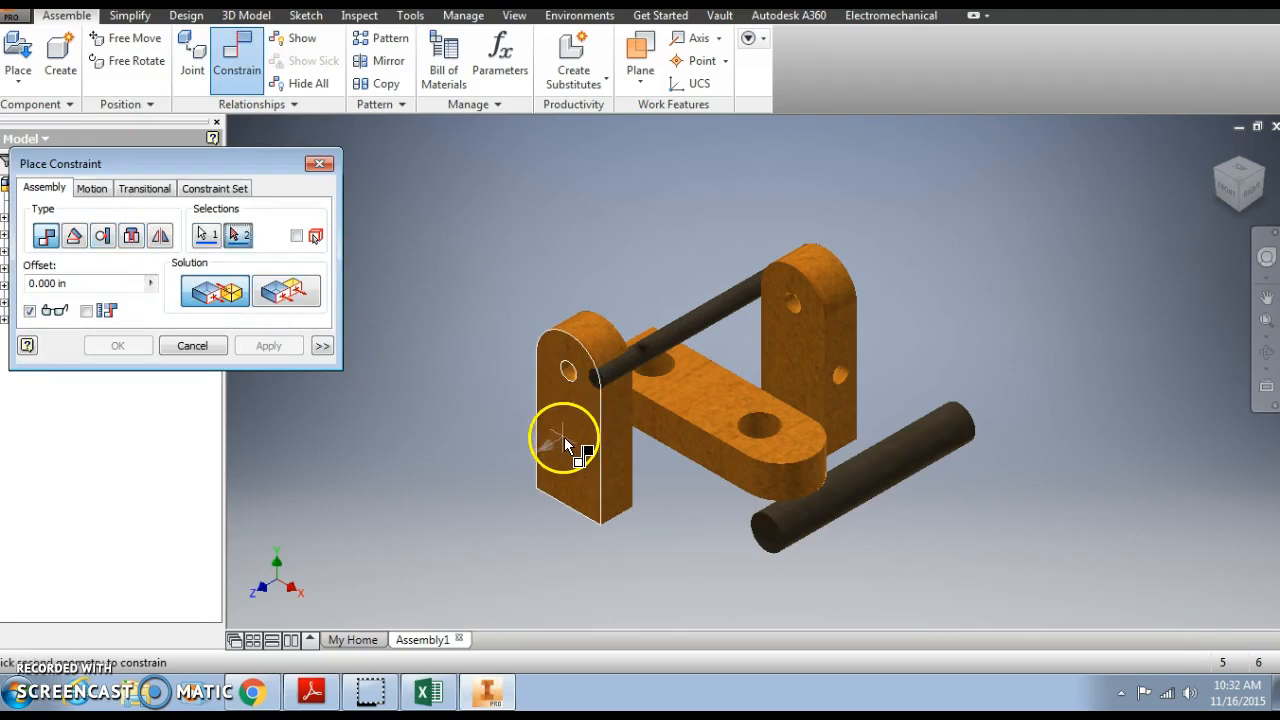
click(657, 432)
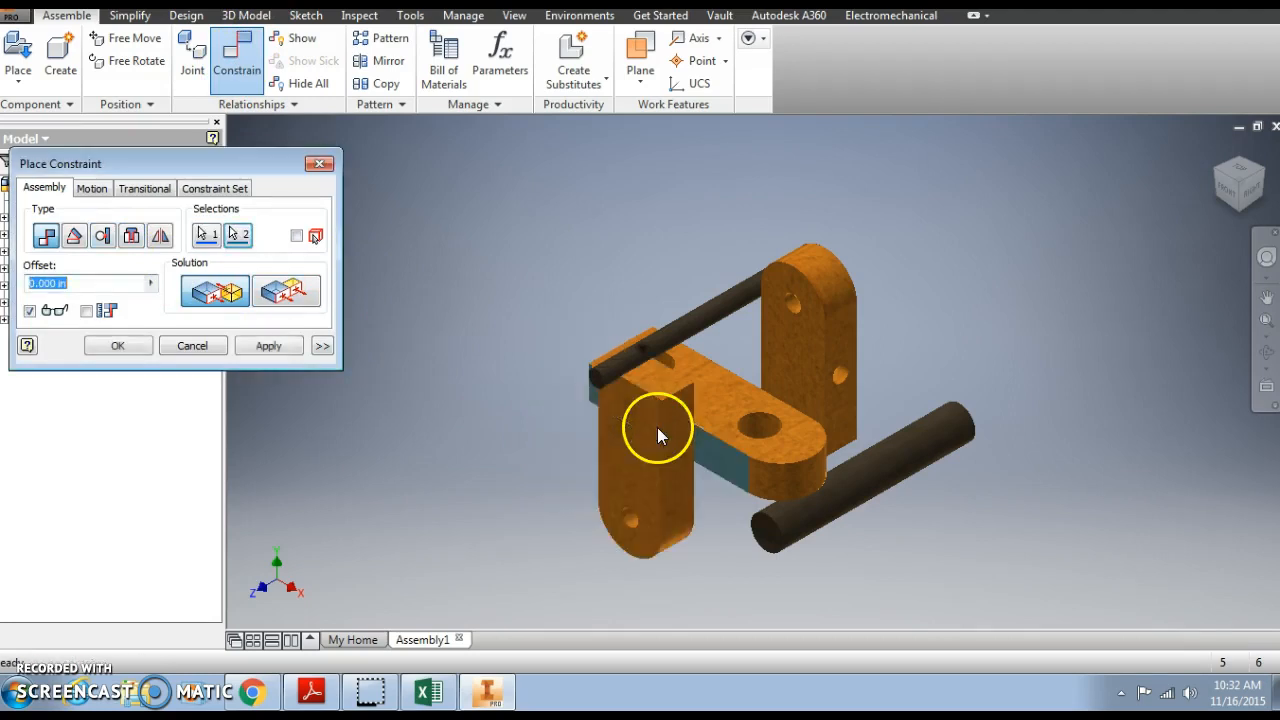
click(262, 346)
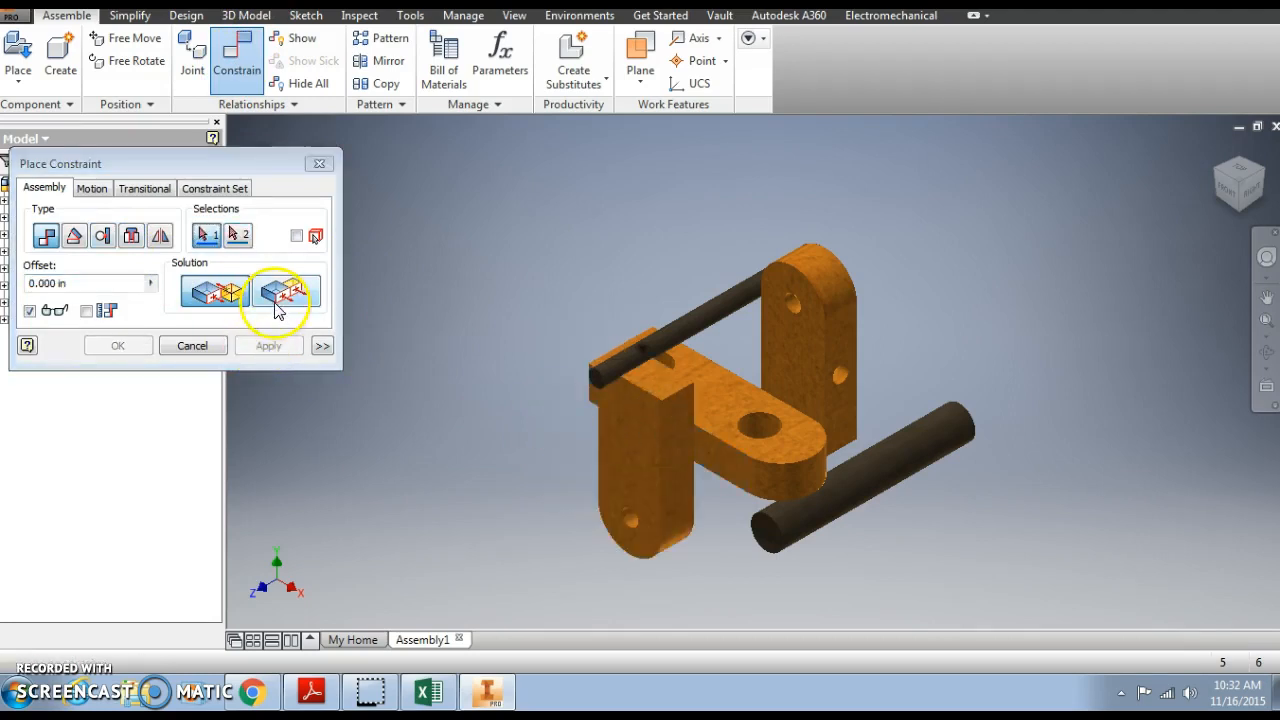
Apply a flush constraint between the flat end of the yoke side without hole and the underside of the yoke base
click(279, 300)
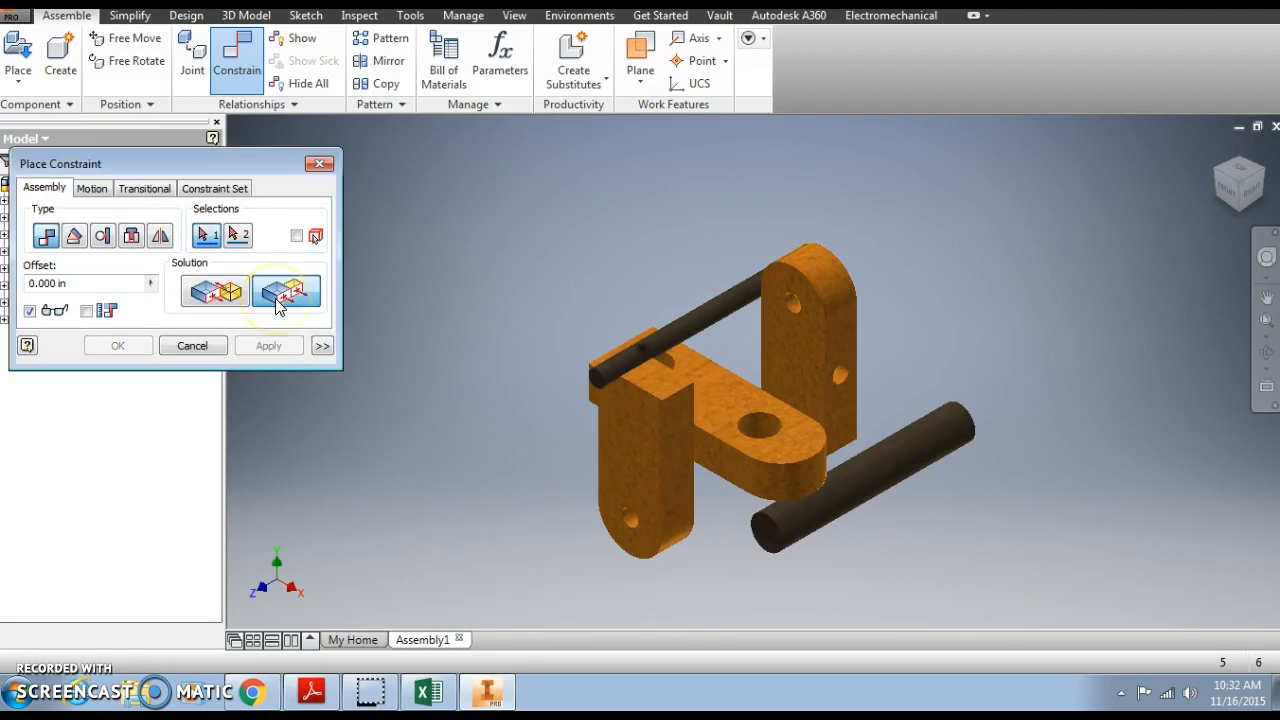
click(653, 379)
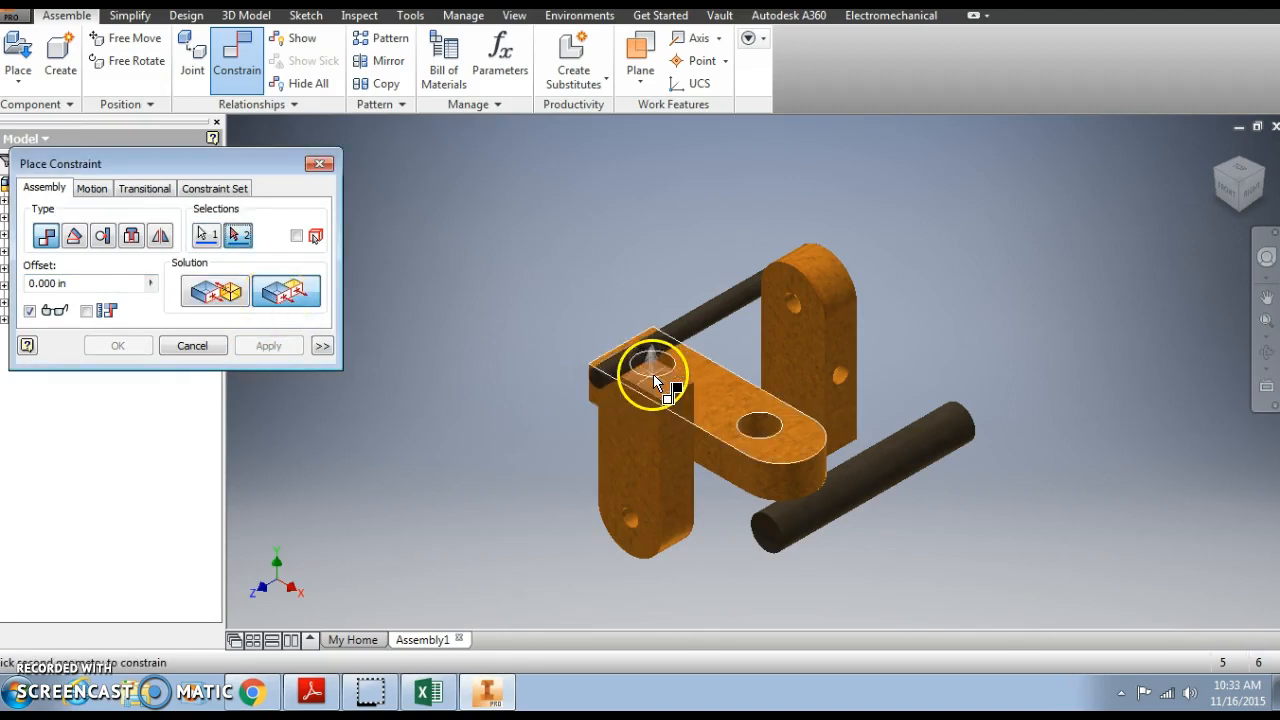
click(1239, 216)
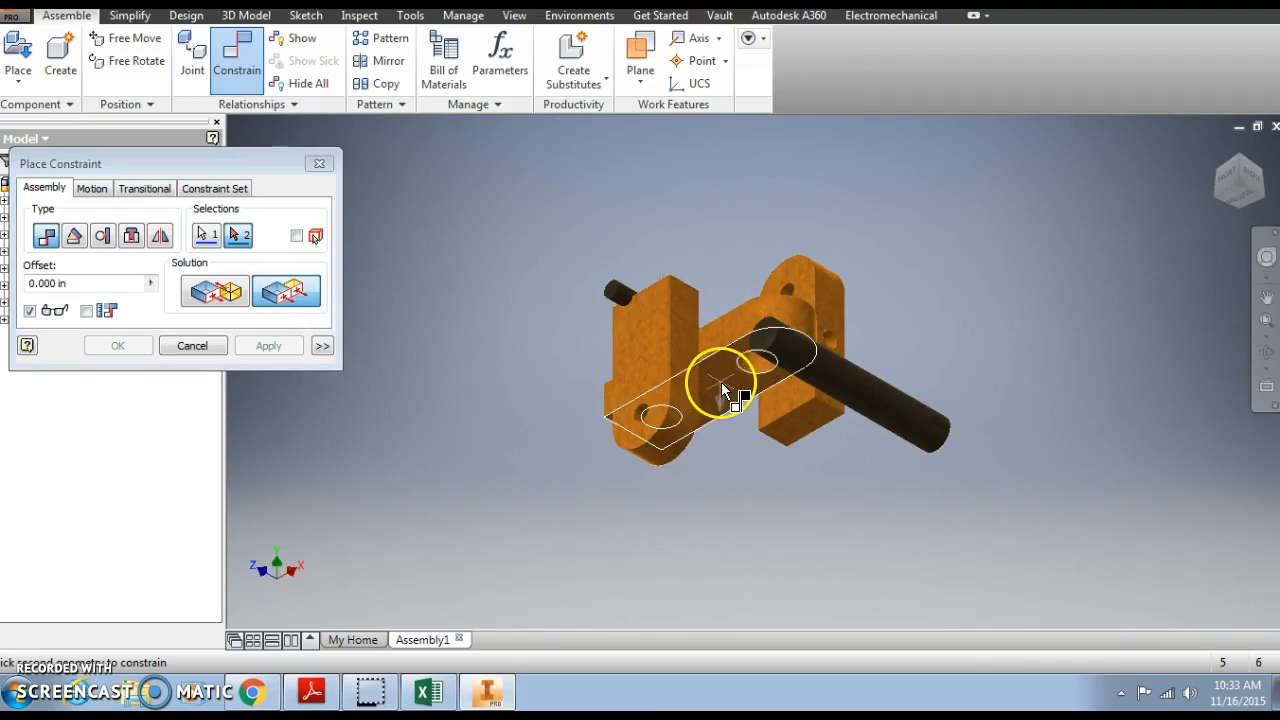
click(721, 382)
click(276, 347)
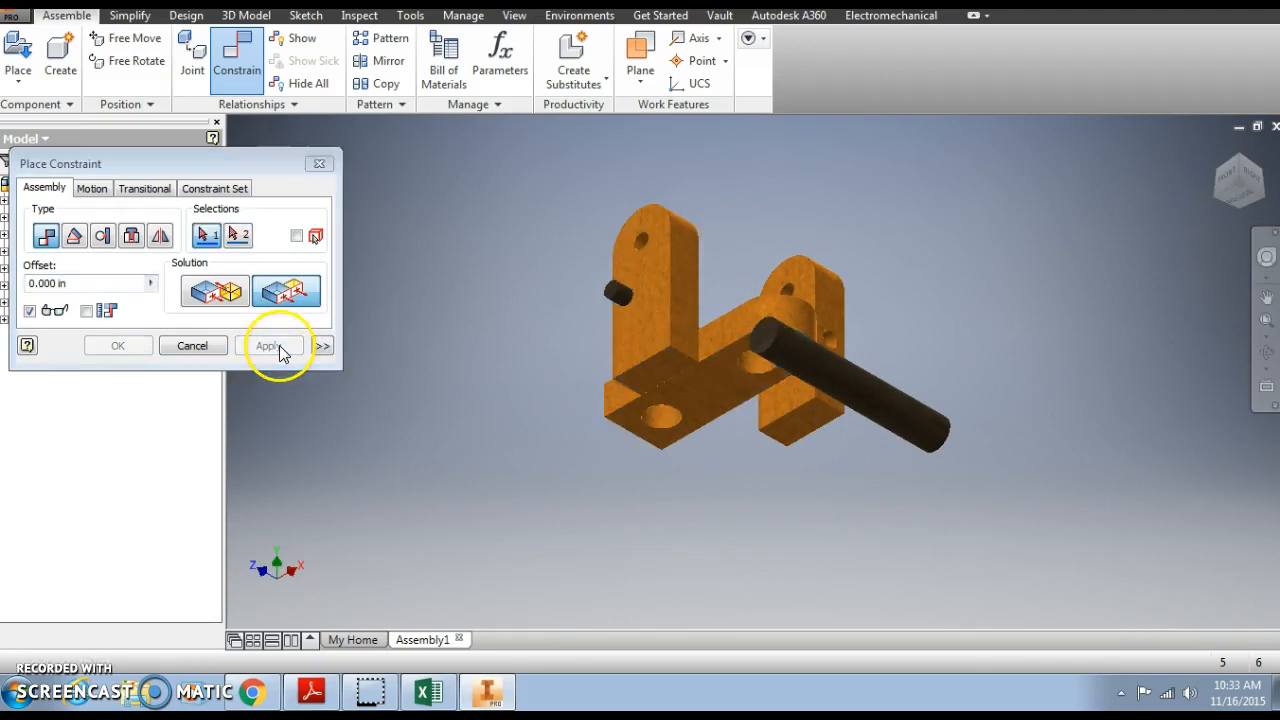
Apply a flush constraint between the narrow side face of the yoke side without hole and the yoke base's square end face
click(1218, 148)
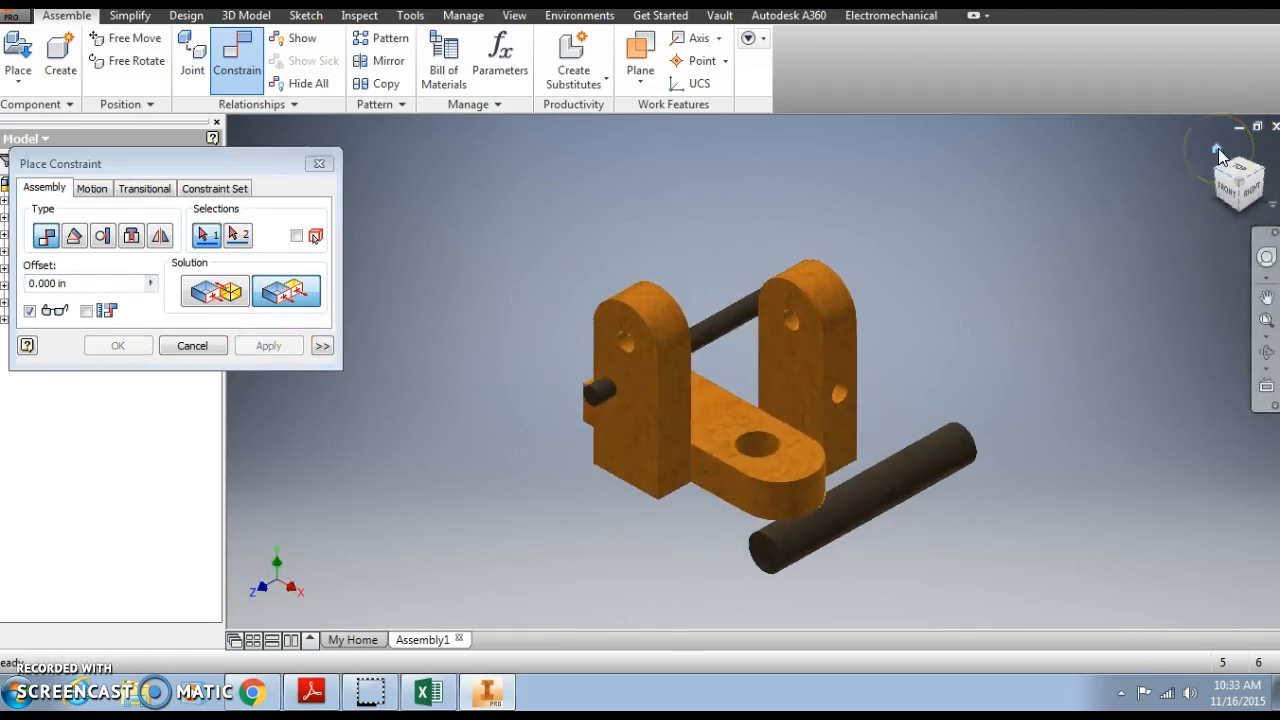
click(1220, 170)
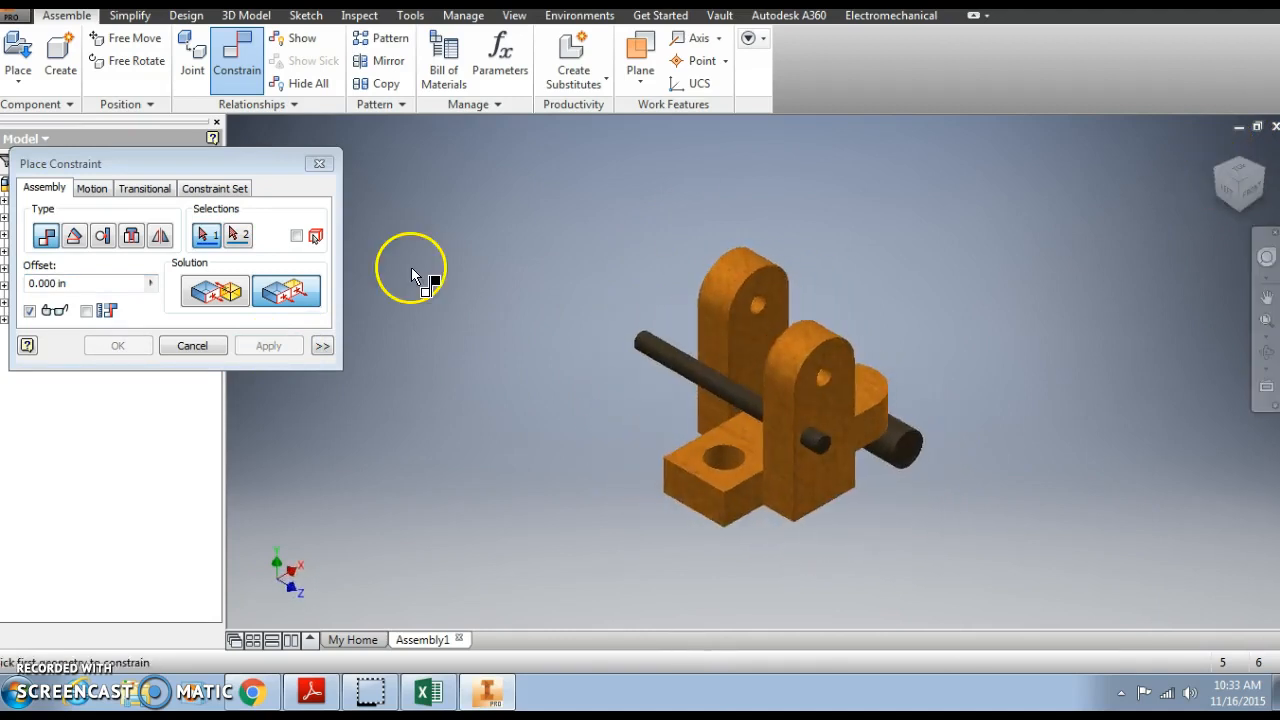
click(782, 473)
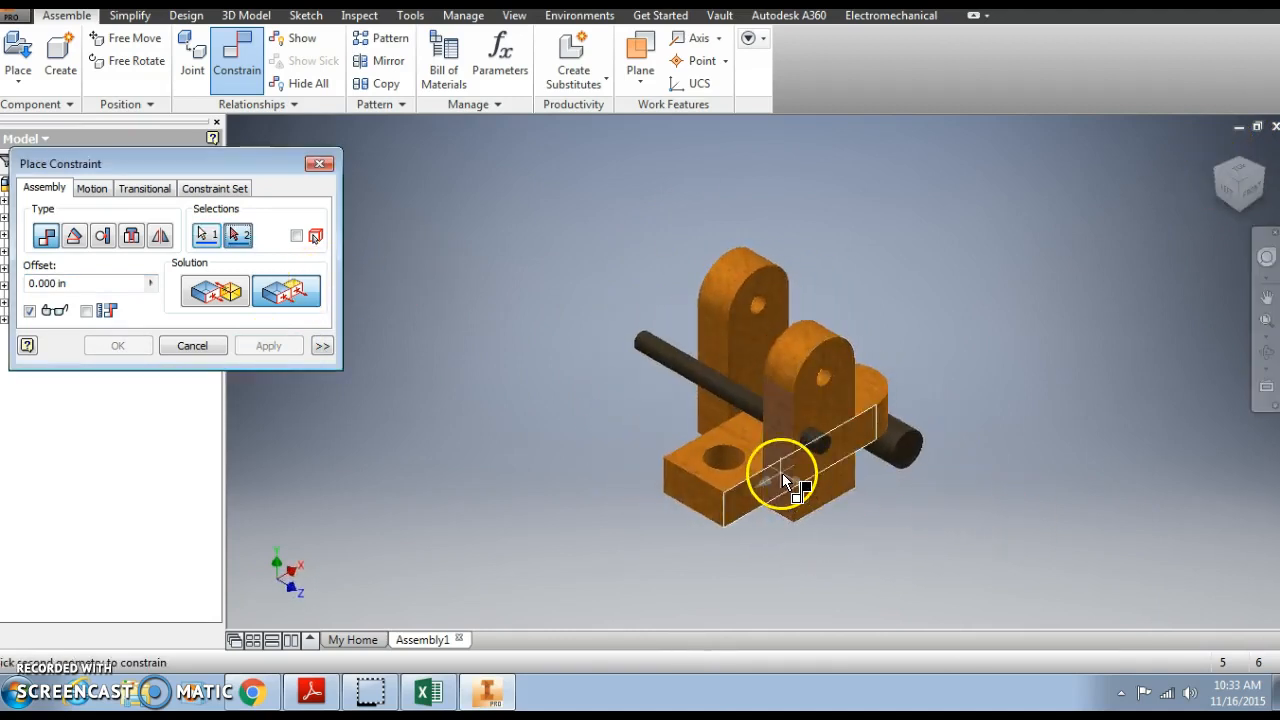
click(702, 500)
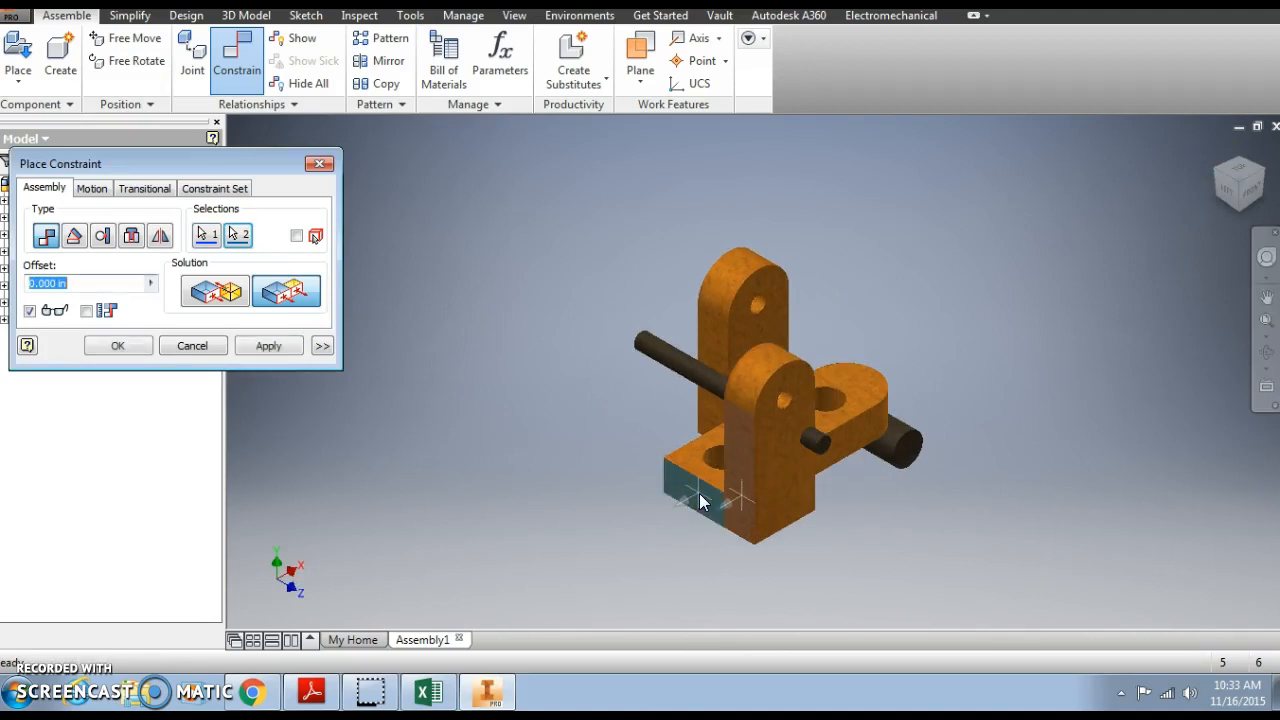
click(268, 345)
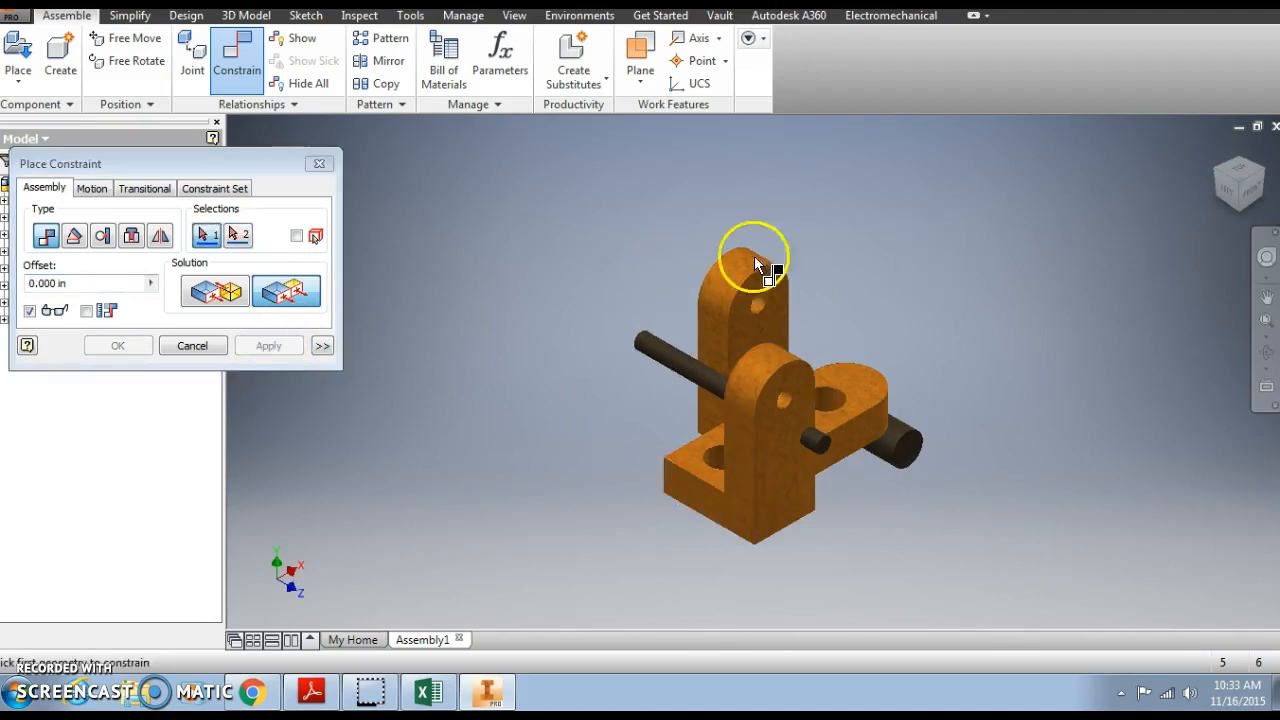
Mate the broad face of the yoke side with hole to the yoke base's free long side face with 0.000 in offset
click(1217, 150)
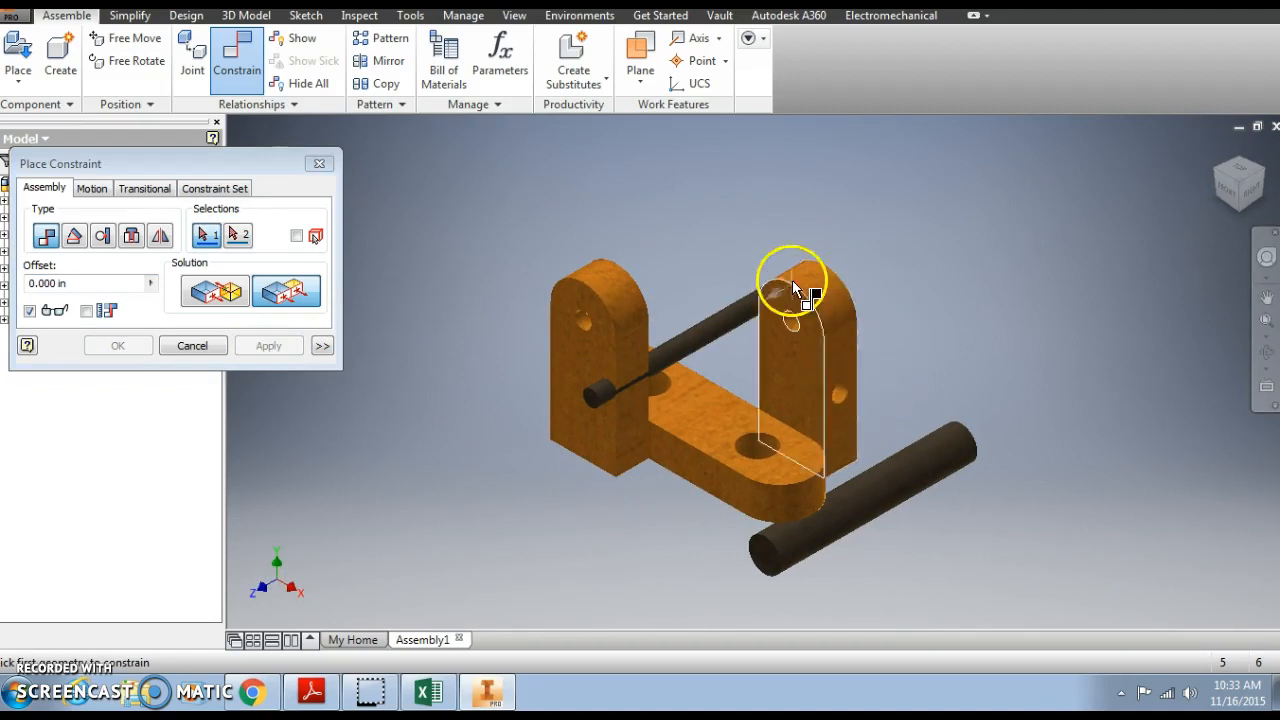
click(1240, 165)
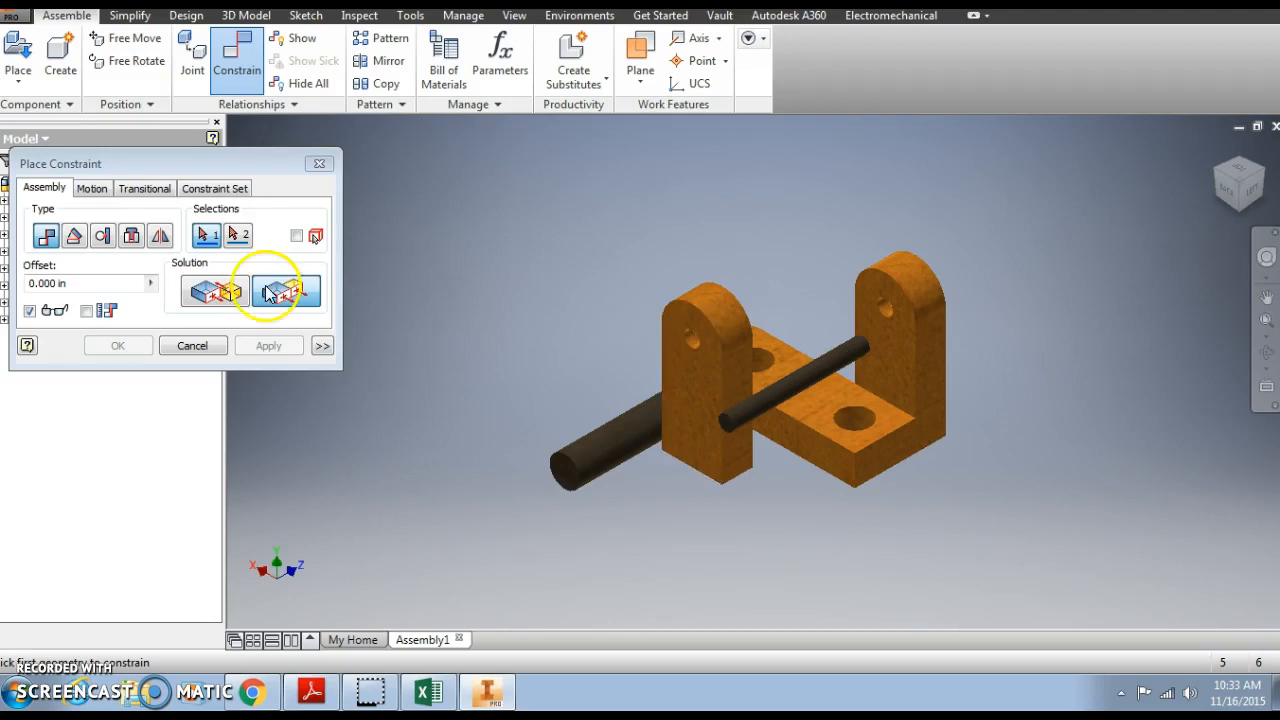
click(186, 290)
click(685, 409)
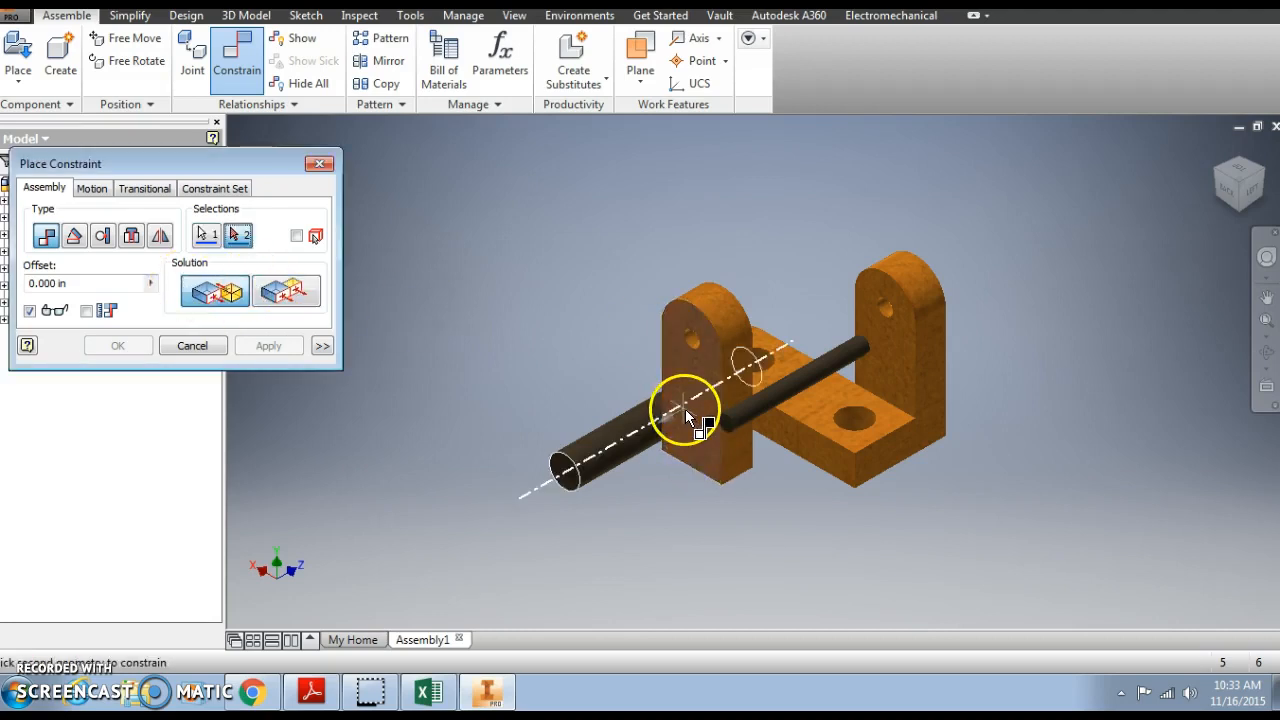
click(783, 433)
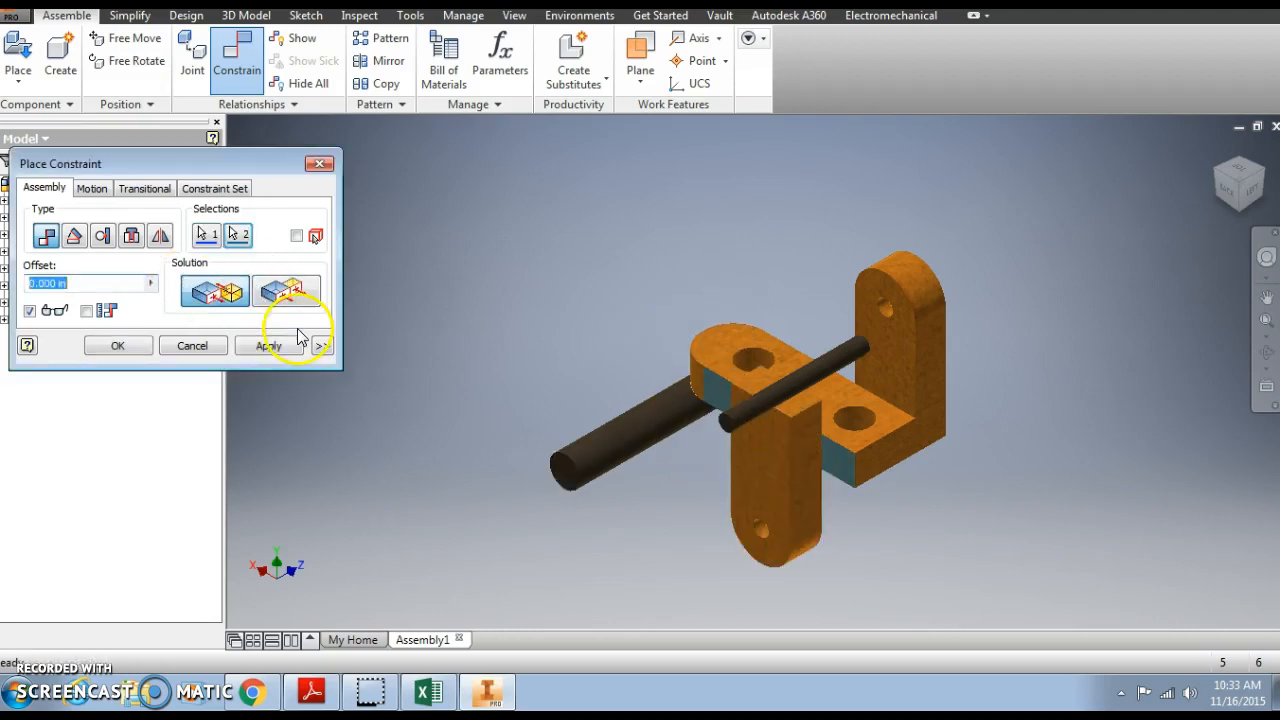
click(262, 346)
Apply a flush constraint between the flat end of the yoke side with hole and the underside of the yoke base
click(285, 291)
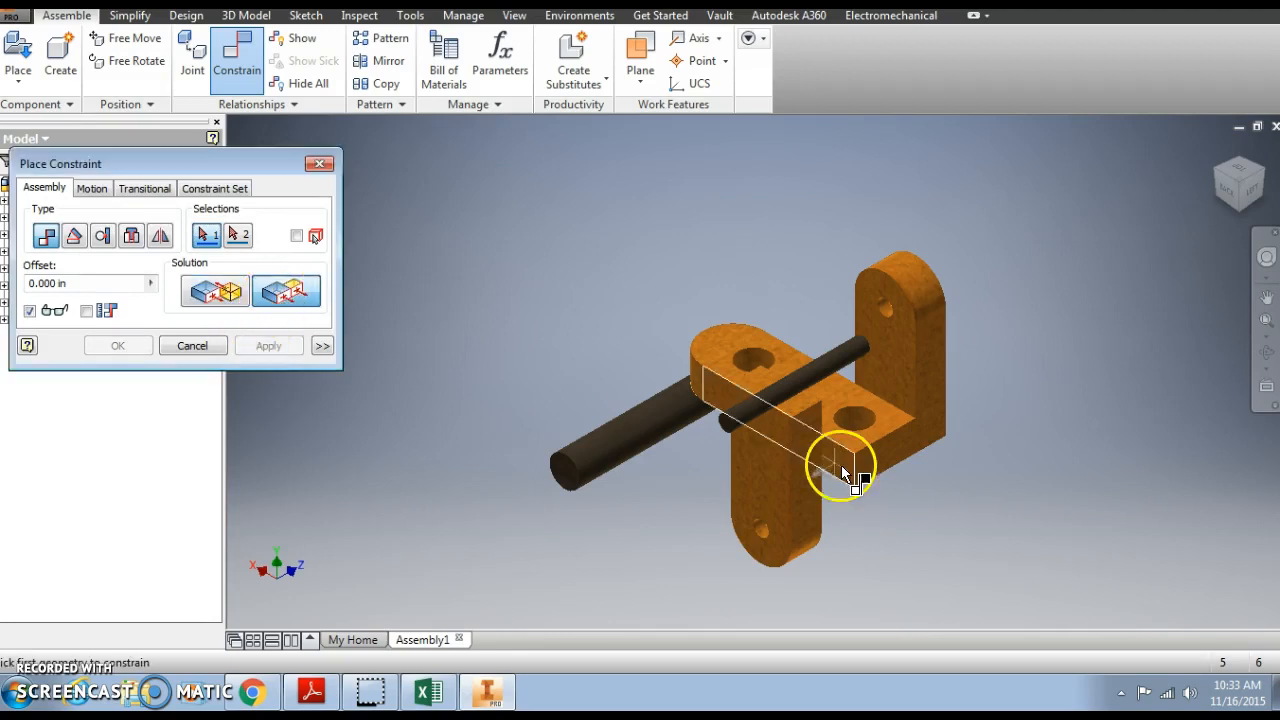
click(792, 397)
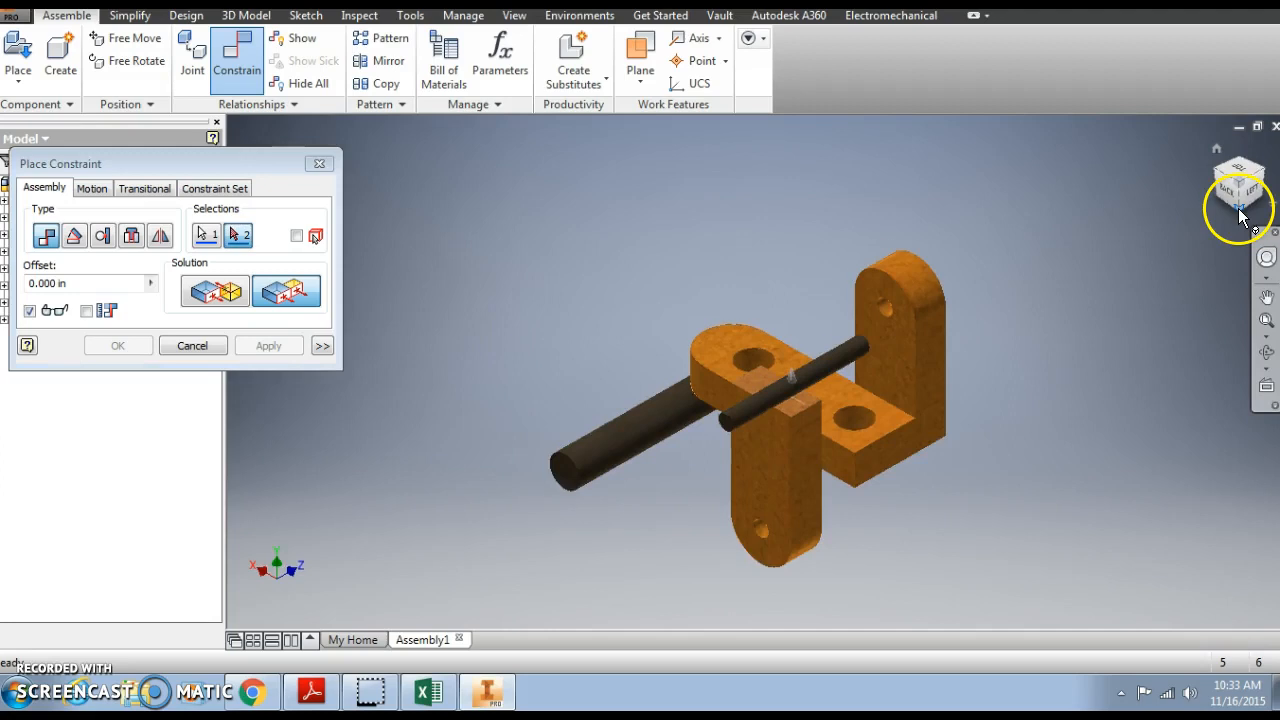
click(1250, 205)
click(826, 414)
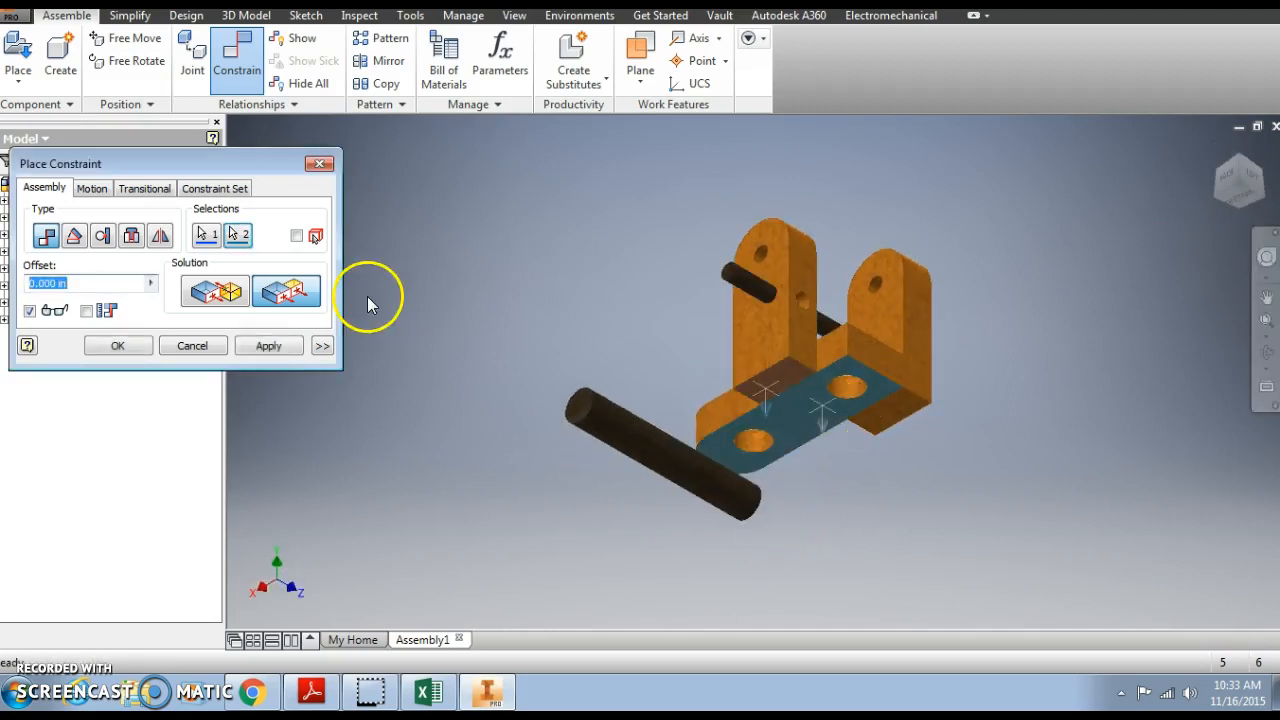
click(268, 346)
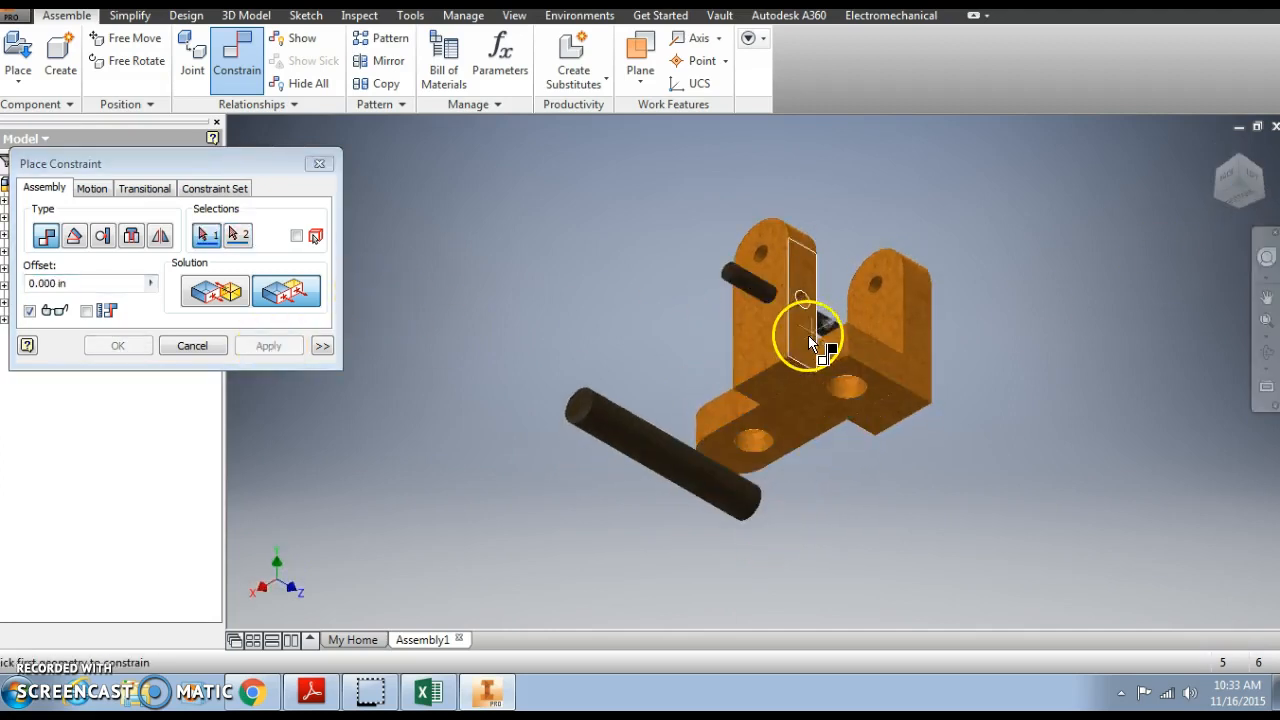
Apply a flush constraint between the drilled narrow face of the yoke side with hole and the yoke base's square end face
click(1225, 152)
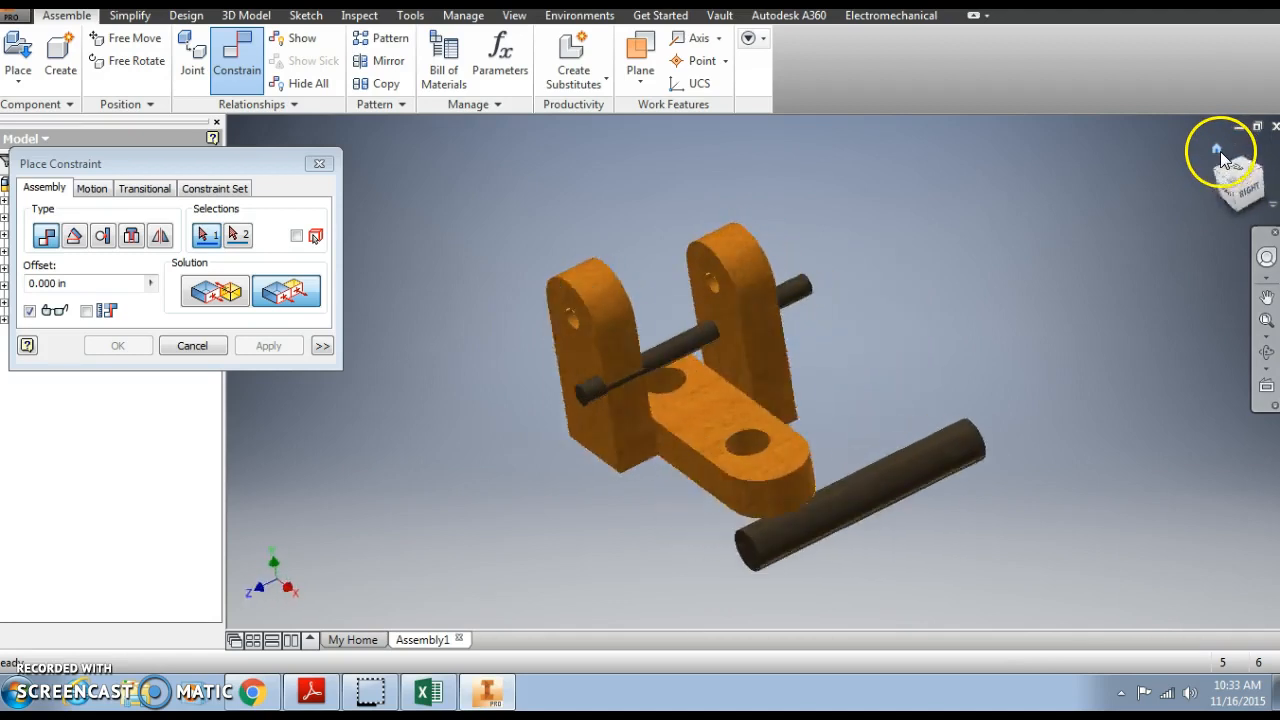
click(1233, 168)
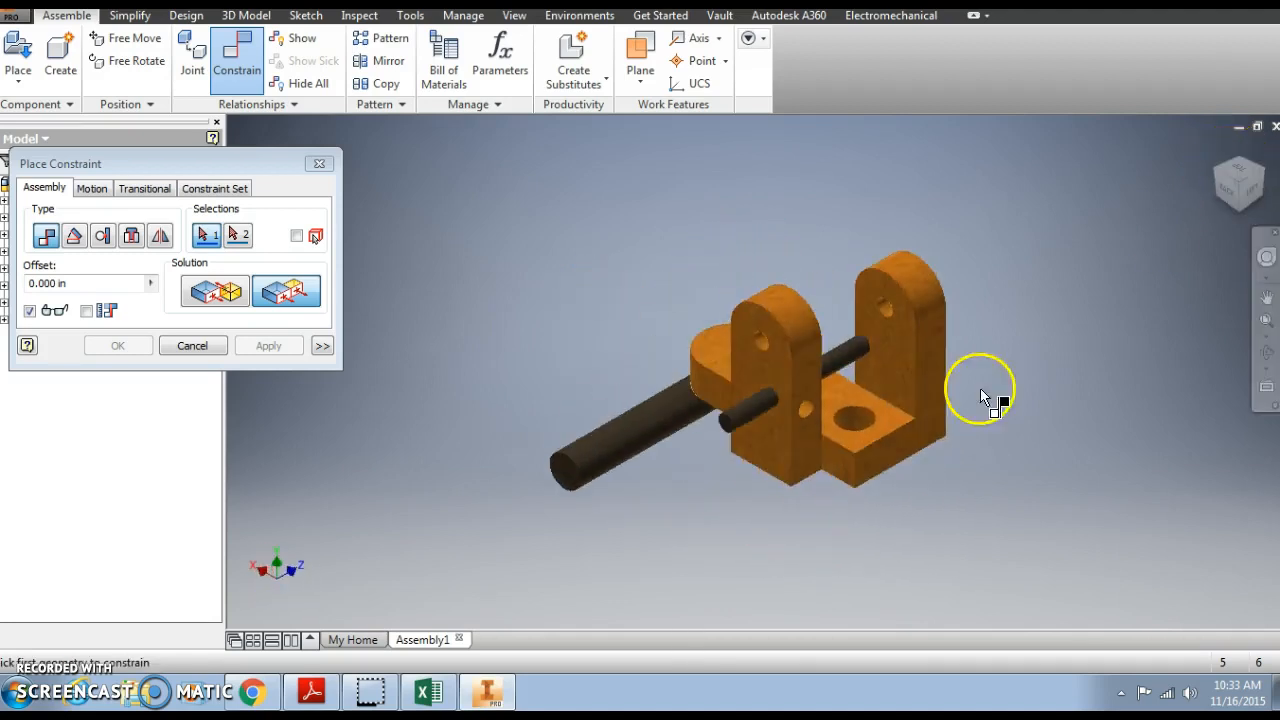
click(805, 443)
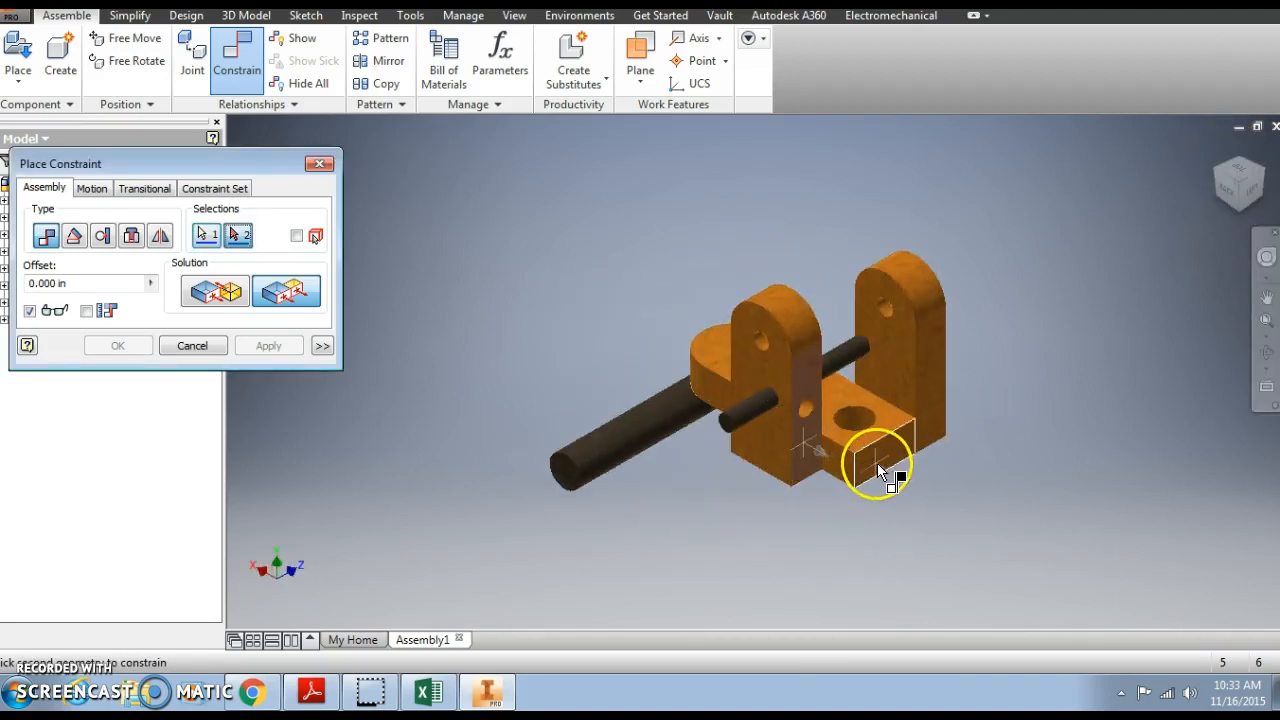
click(877, 463)
click(279, 346)
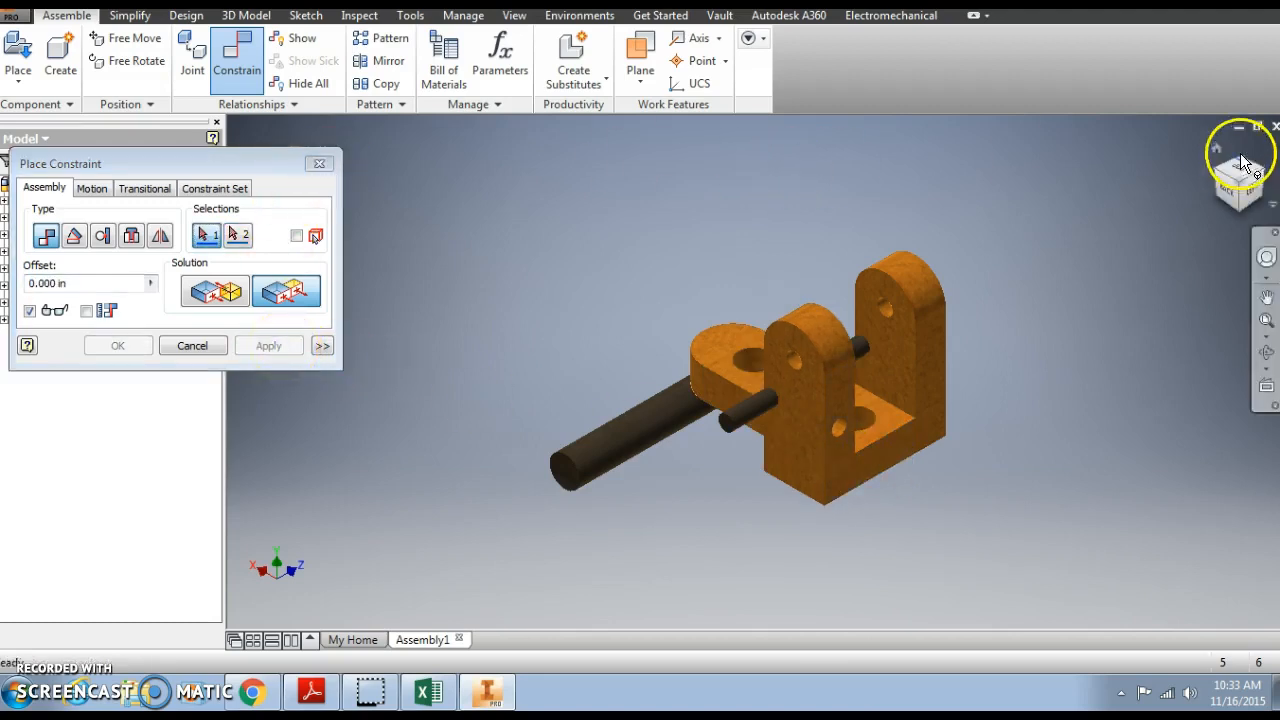
Move the rotation arm and pivot rod clear of the yoke and check the Yoke Sub-Assembly drawing in Adobe Acrobat, returning to Inventor
click(1217, 148)
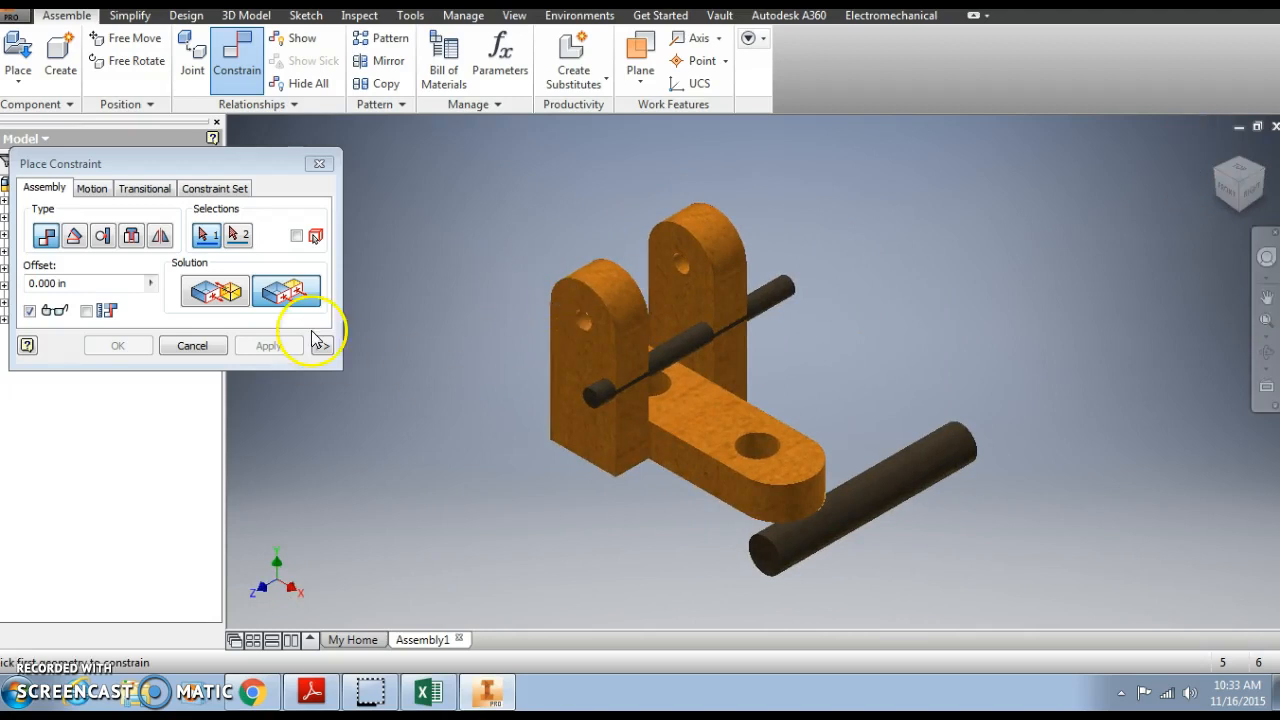
click(320, 164)
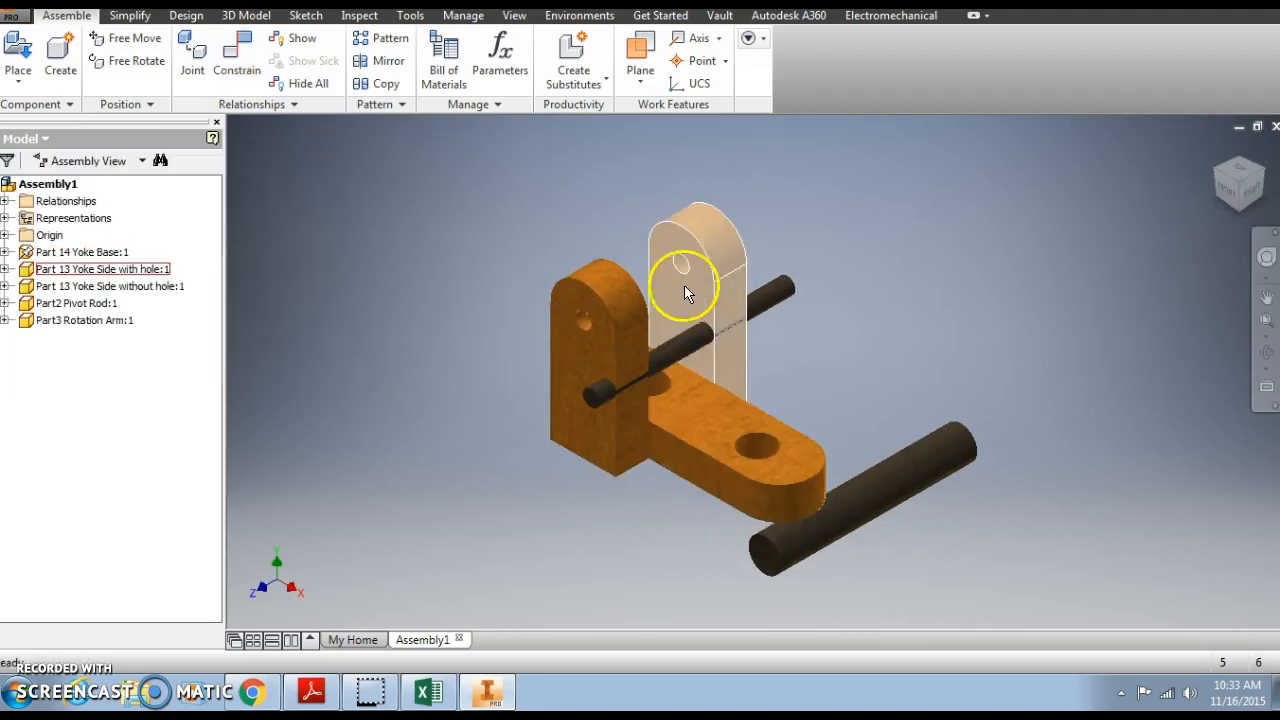
drag(685, 340, 902, 268)
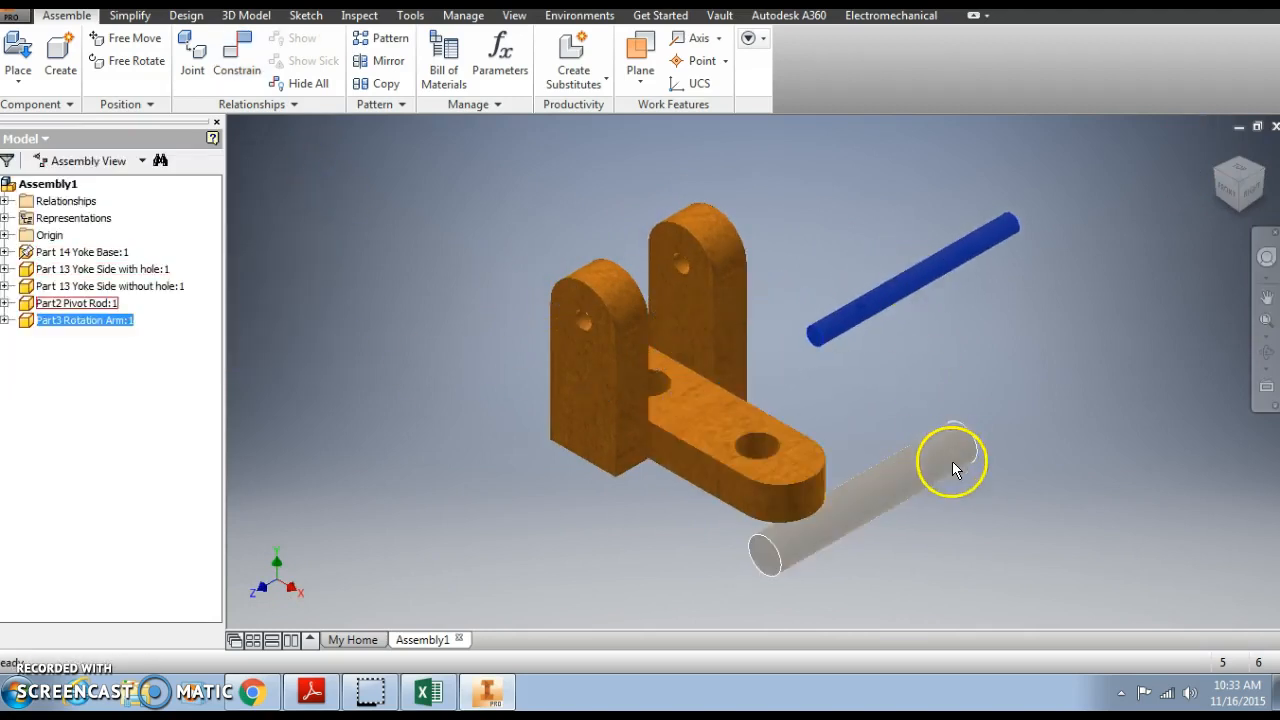
drag(952, 461, 975, 420)
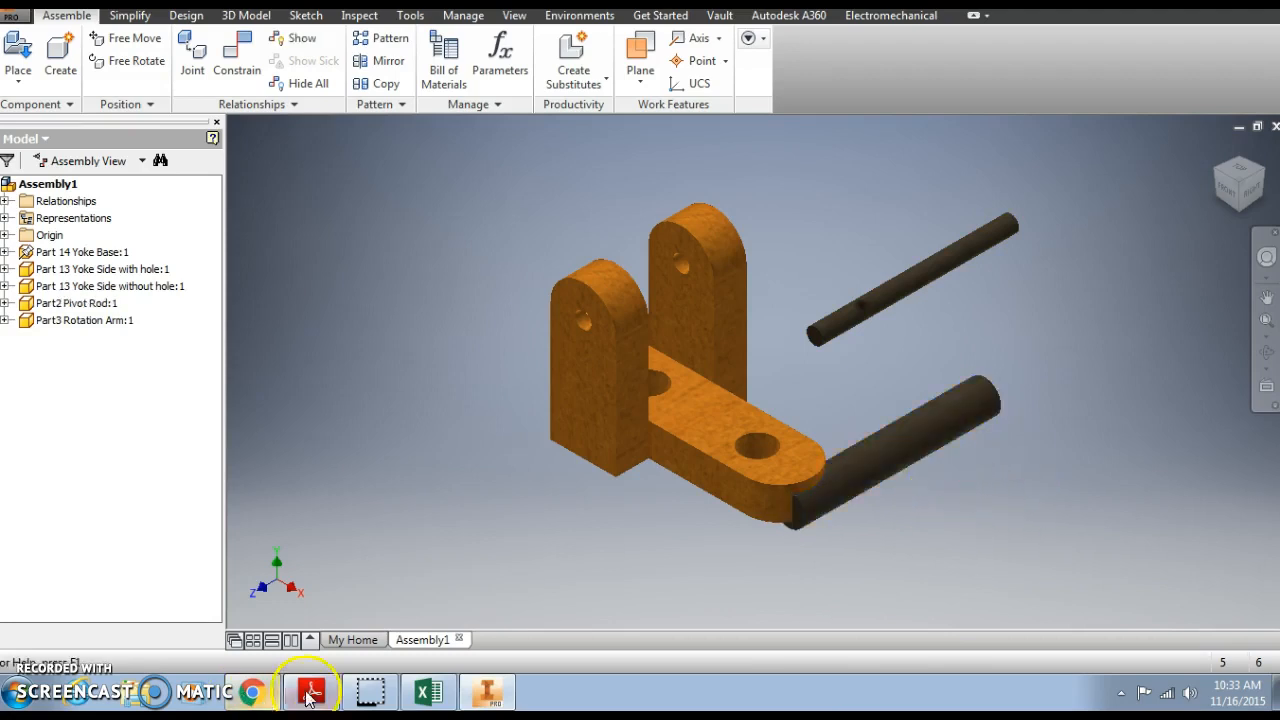
click(314, 691)
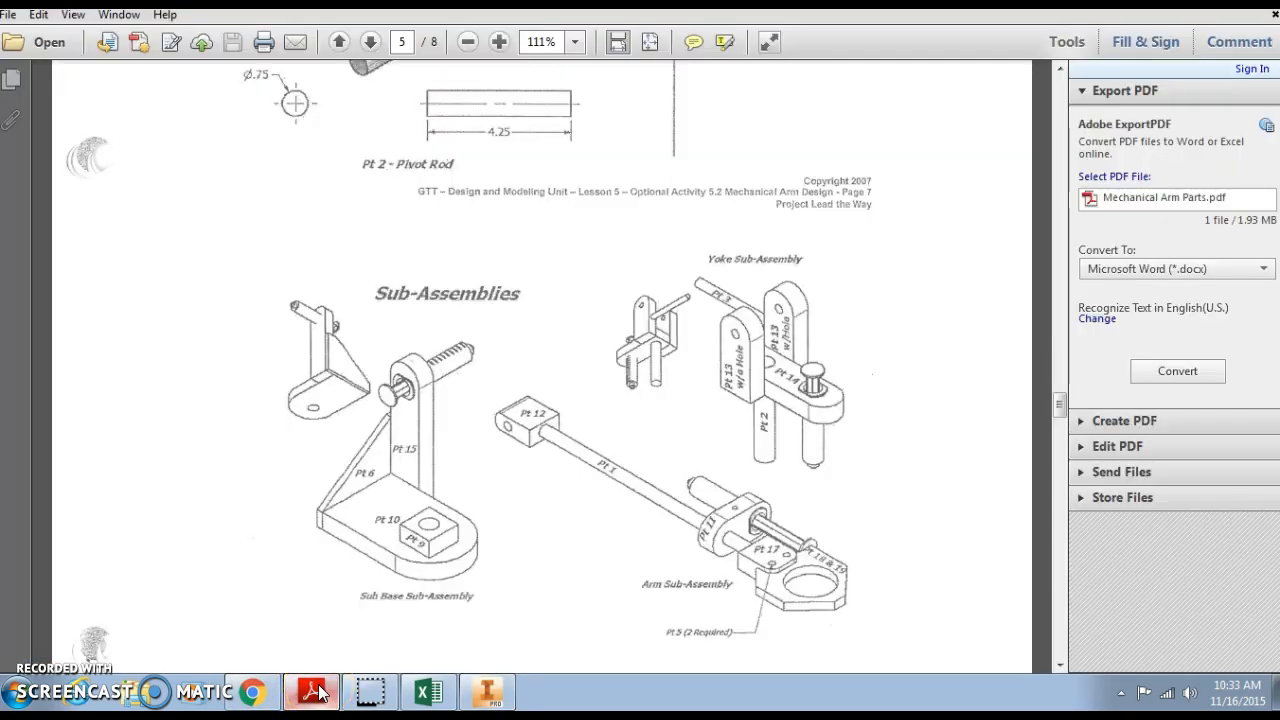
click(316, 691)
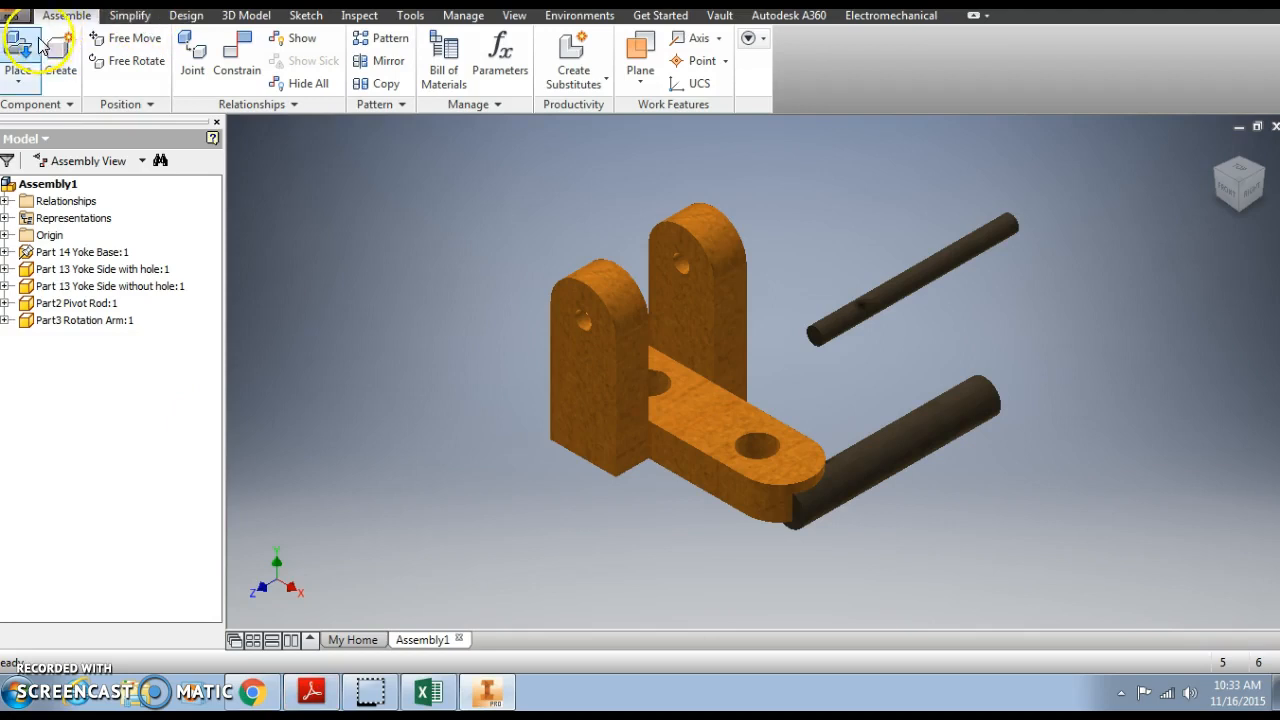
Mate the pivot rod's axis to the axis of the yoke base hole between the two yoke sides
click(233, 62)
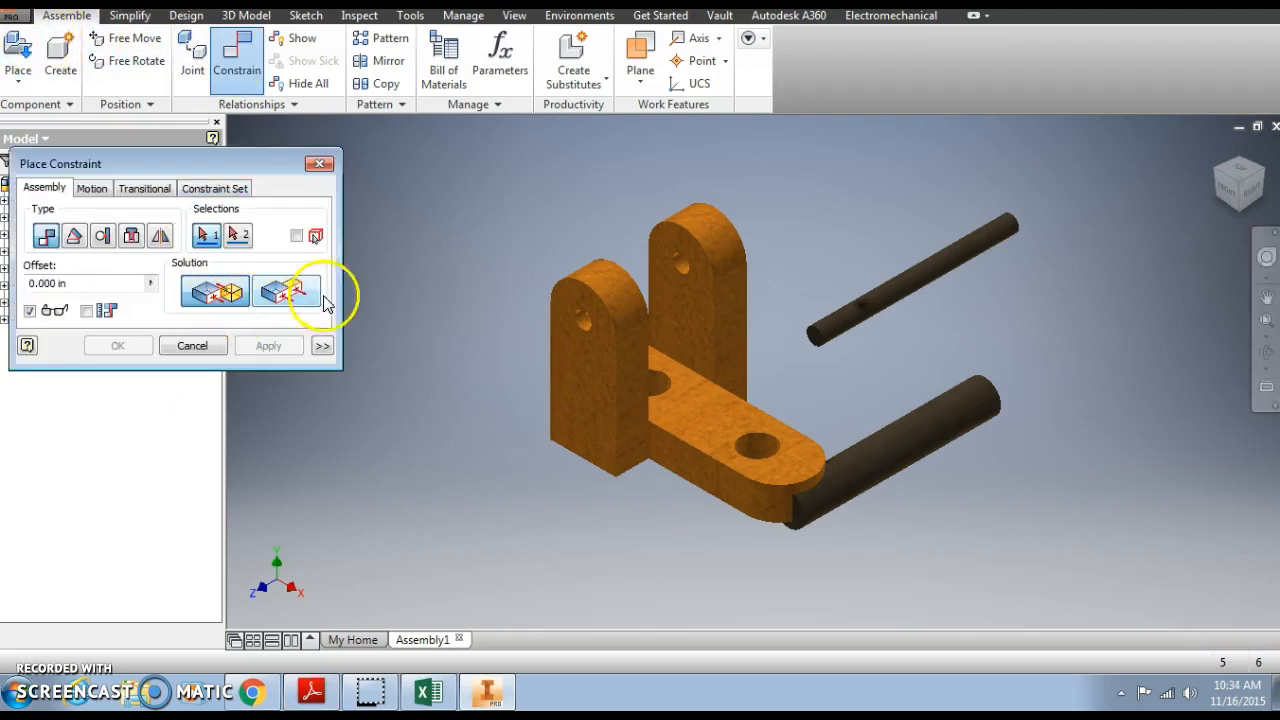
click(933, 436)
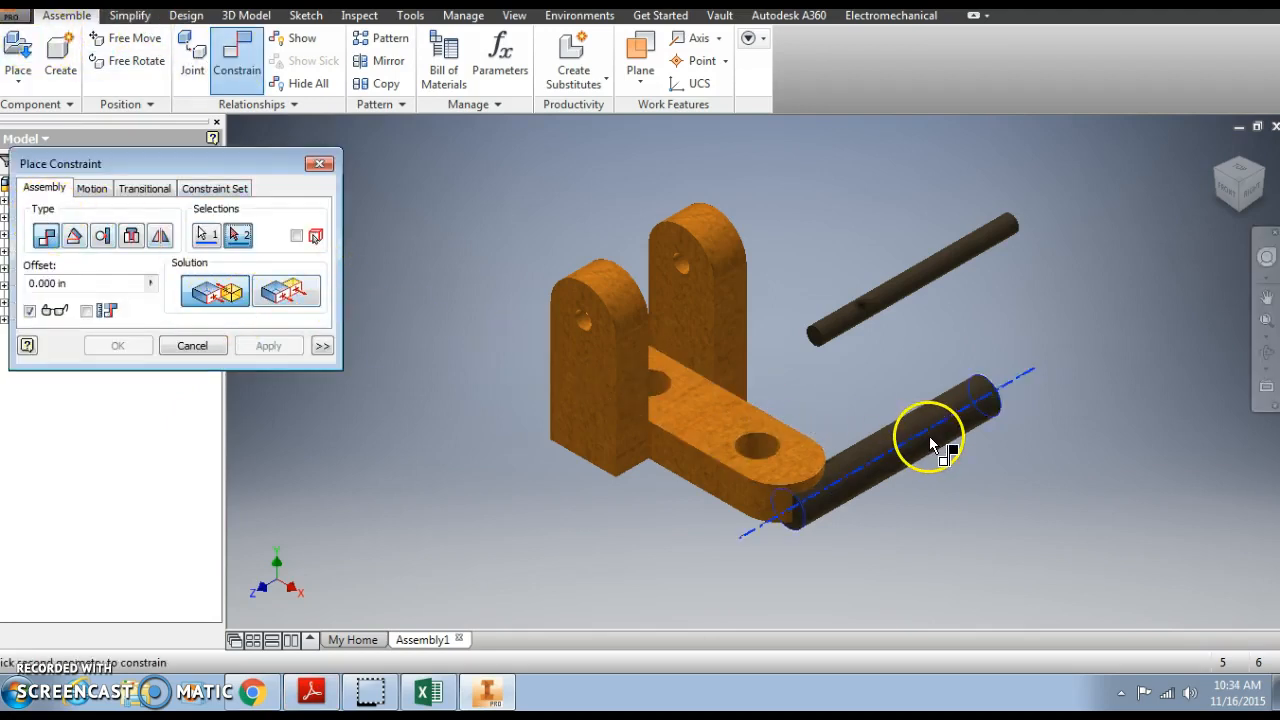
click(657, 396)
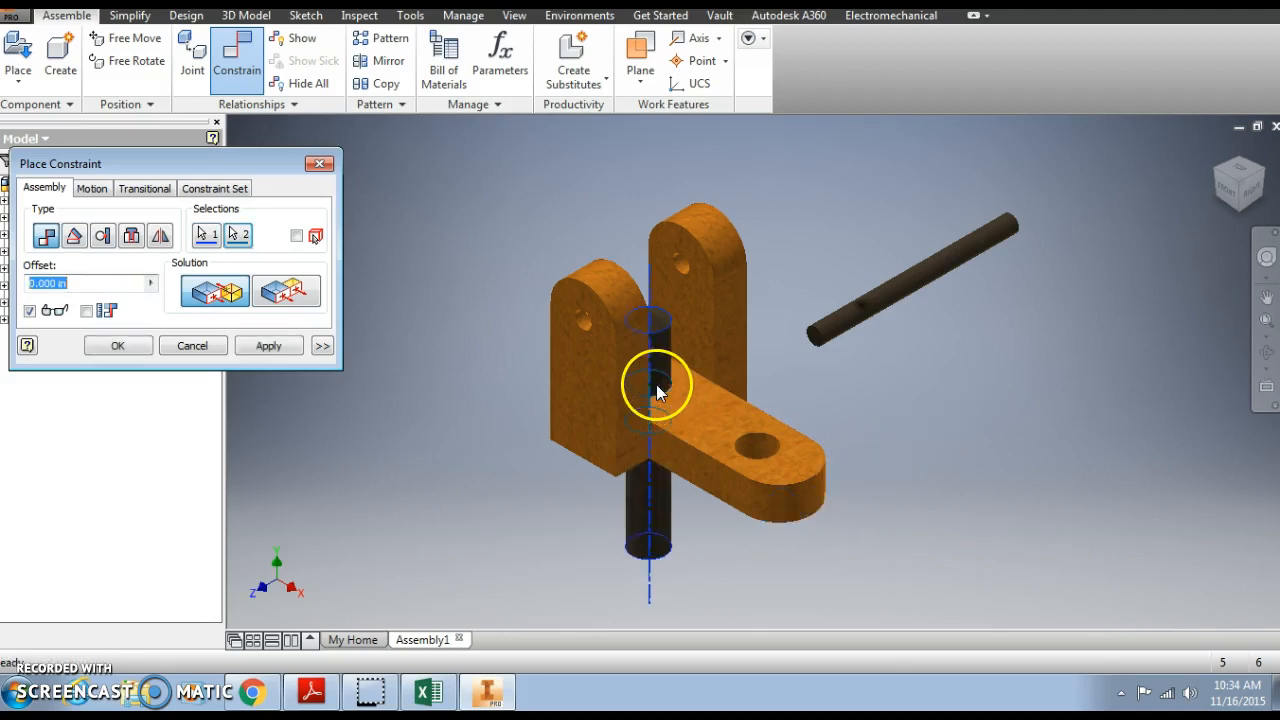
click(270, 345)
Apply a flush constraint between the pivot rod's upper end face and the top face of the yoke base
click(275, 293)
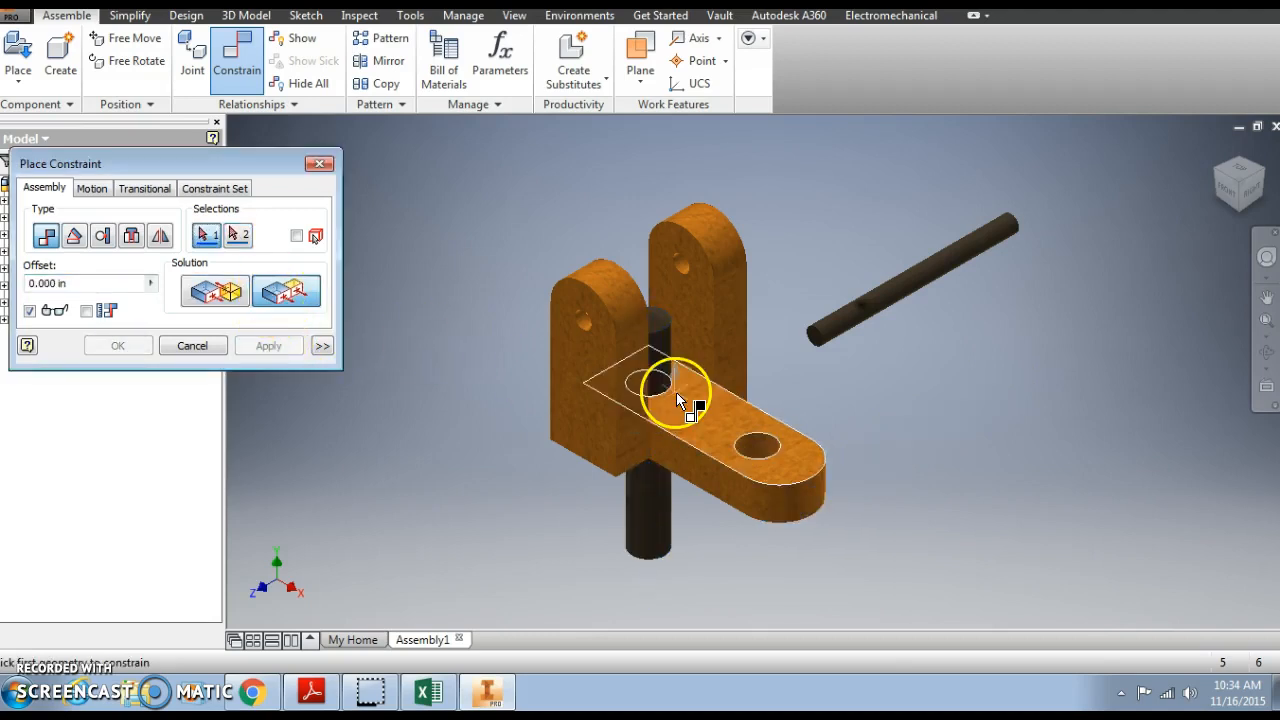
click(662, 325)
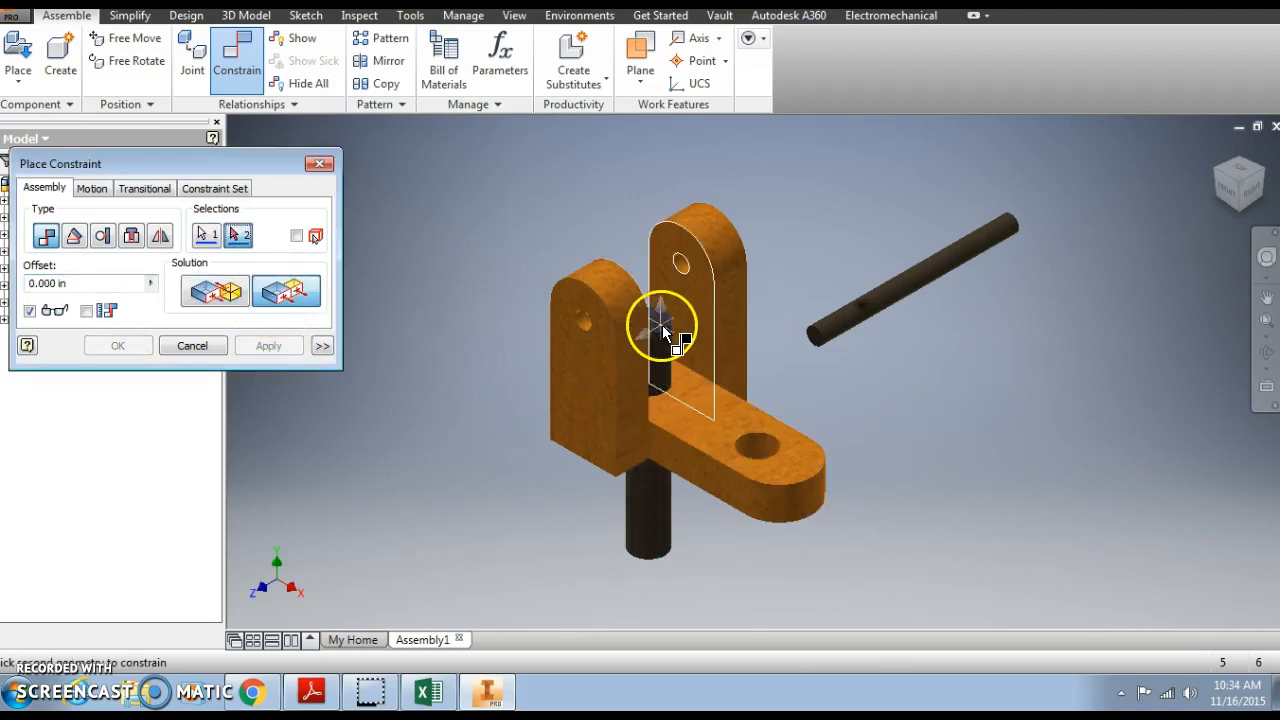
click(701, 405)
click(270, 345)
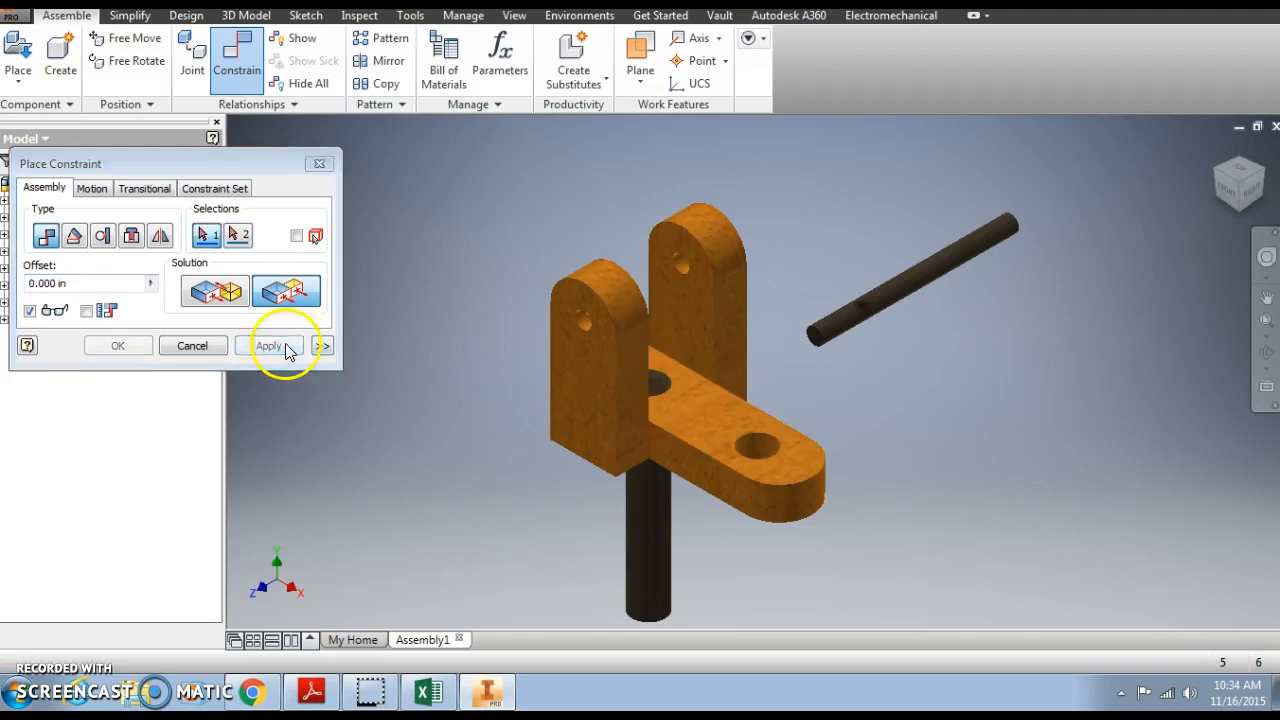
click(319, 163)
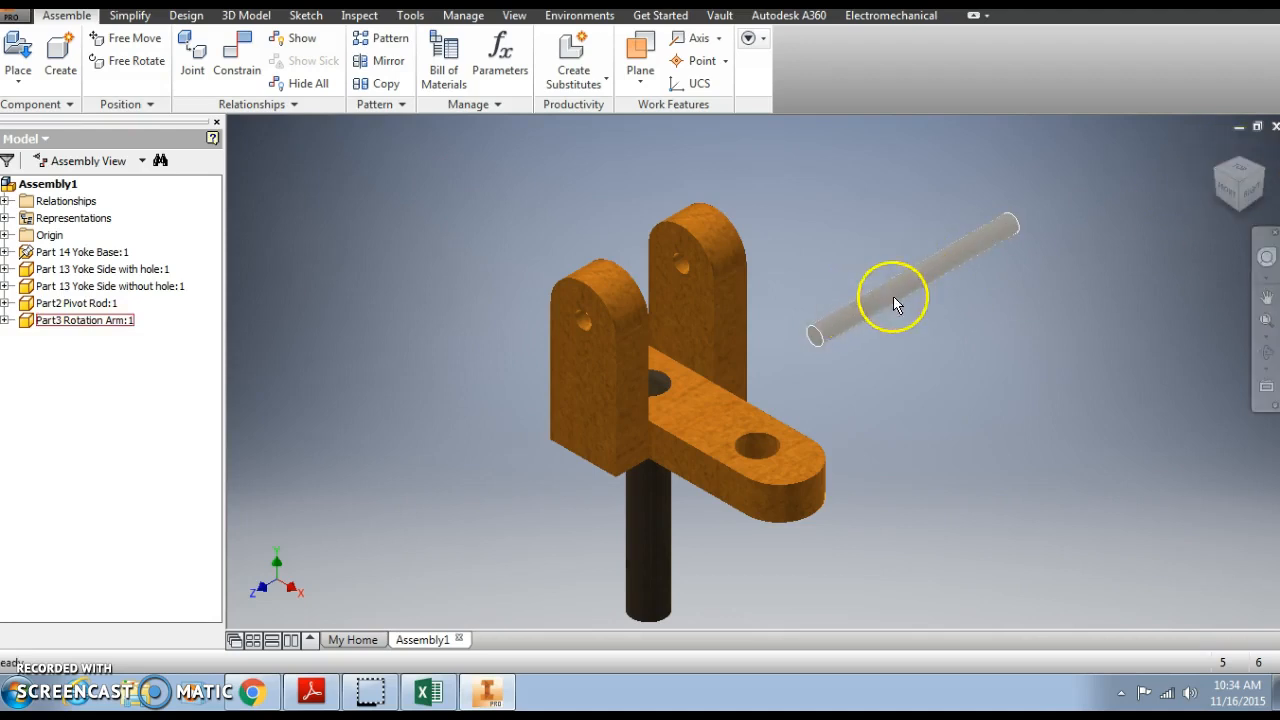
Set up an insert constraint between the rotation arm's end edge and the hole in the yoke side's narrow face
click(1220, 180)
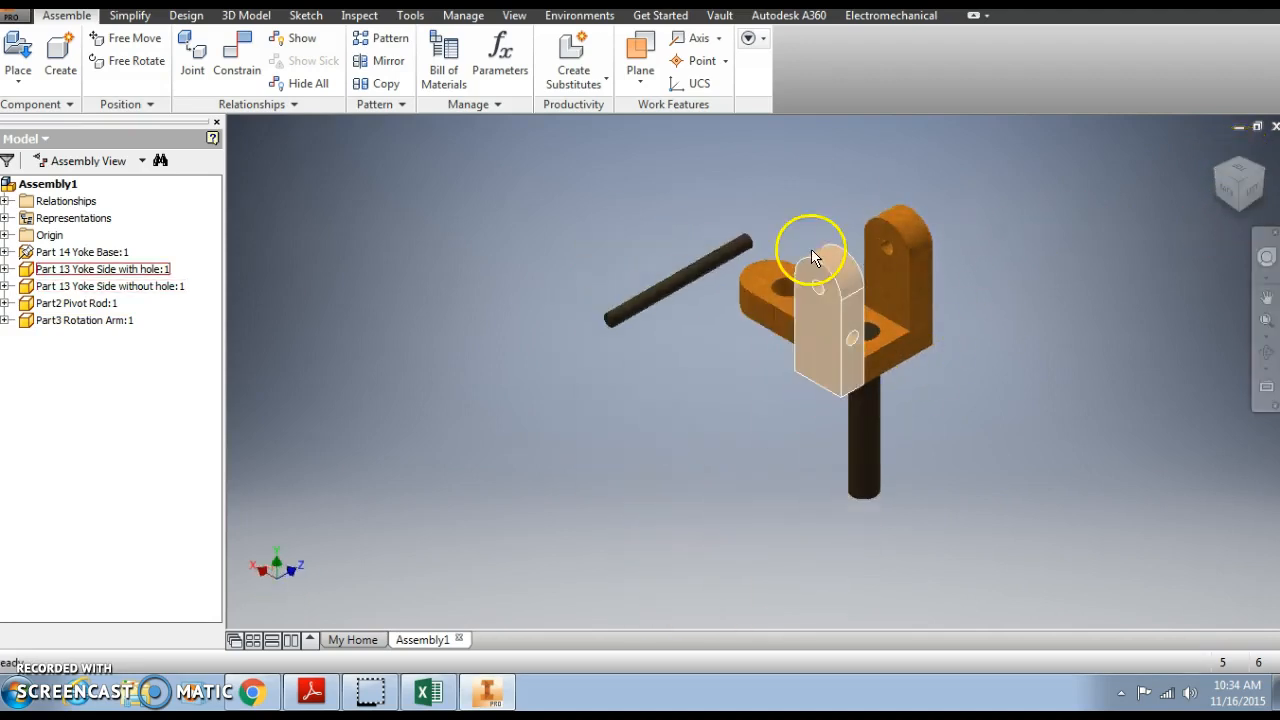
click(236, 66)
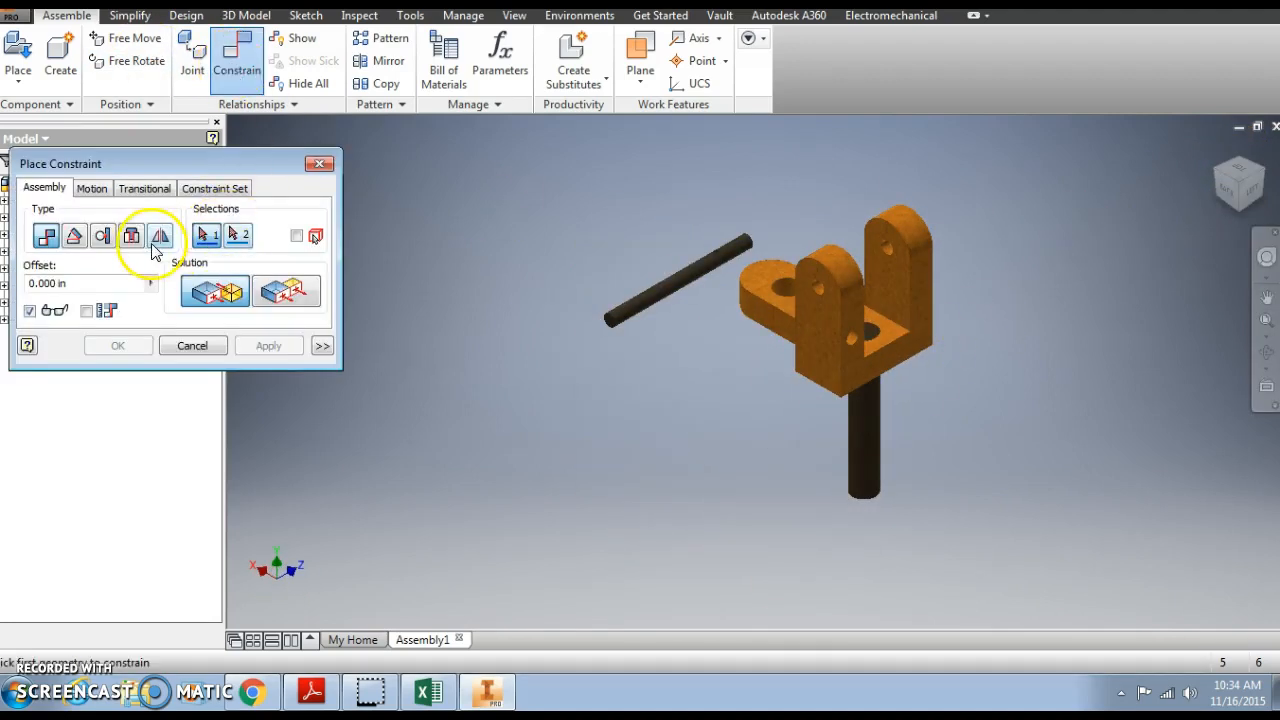
click(703, 258)
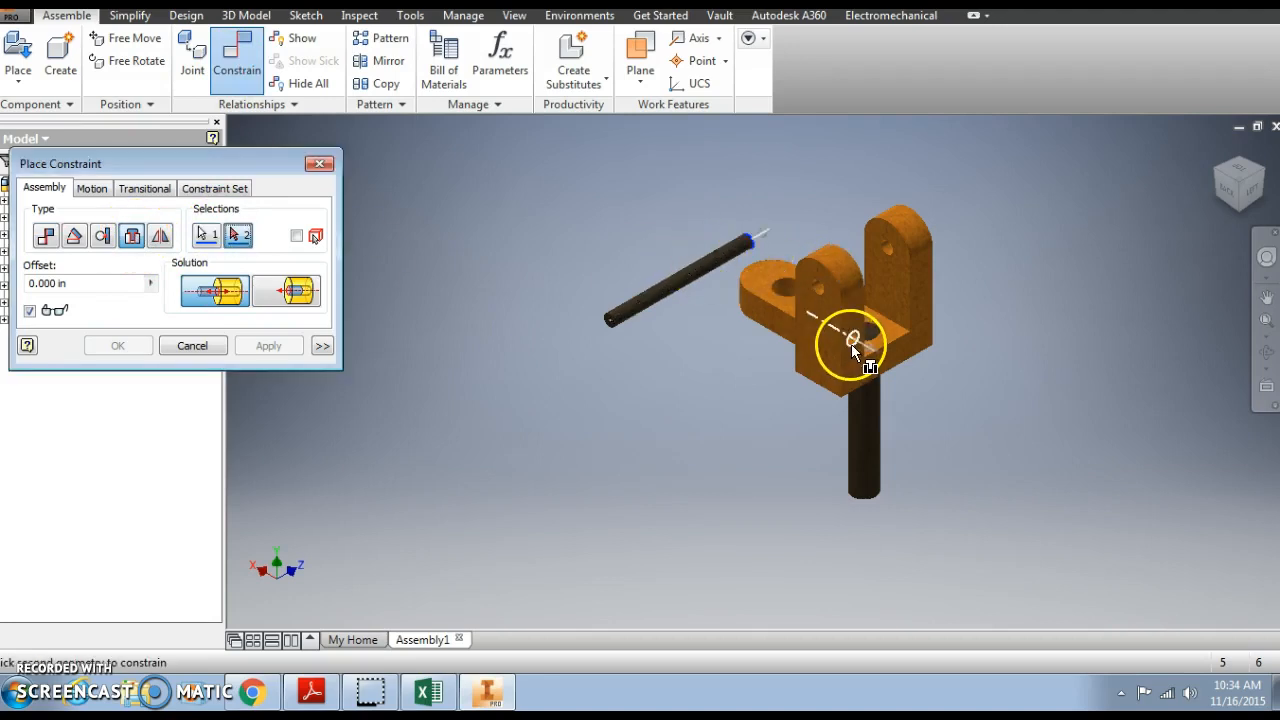
click(852, 348)
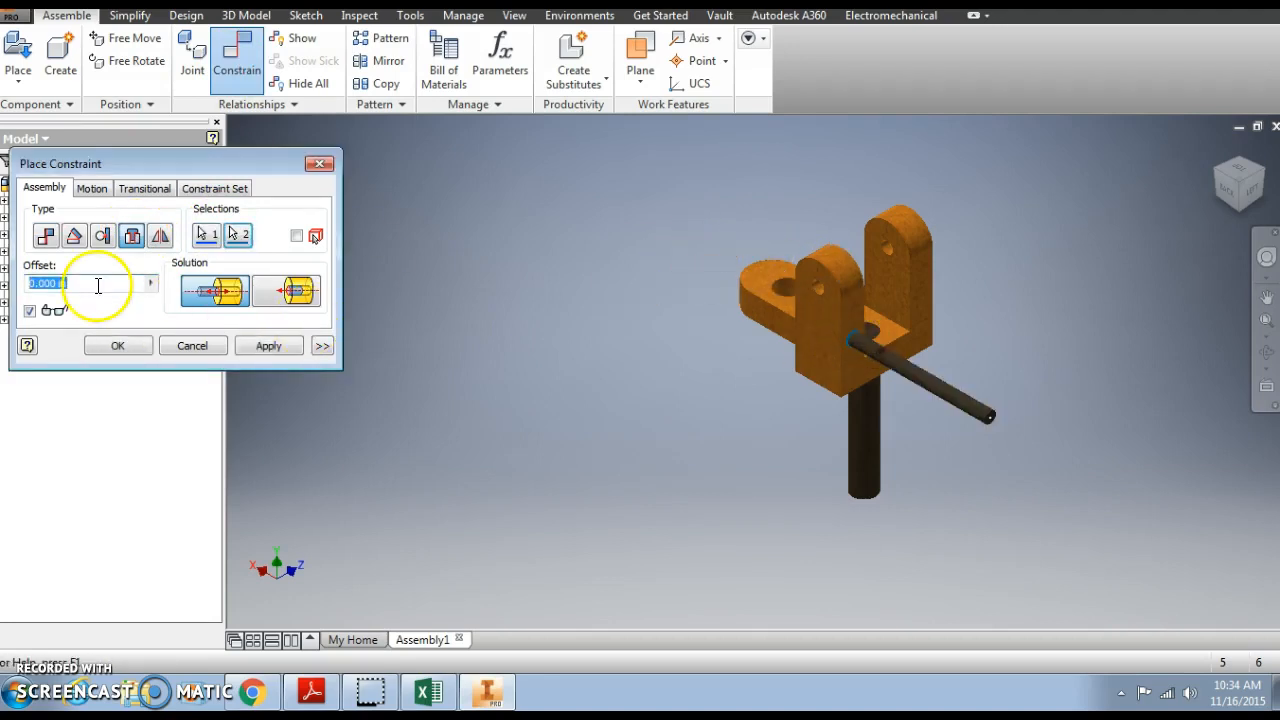
Check the Part 13 hole depth in Adobe Acrobat, return to Inventor, and apply the insert constraint with a -.75 in offset
key(BackSpace)
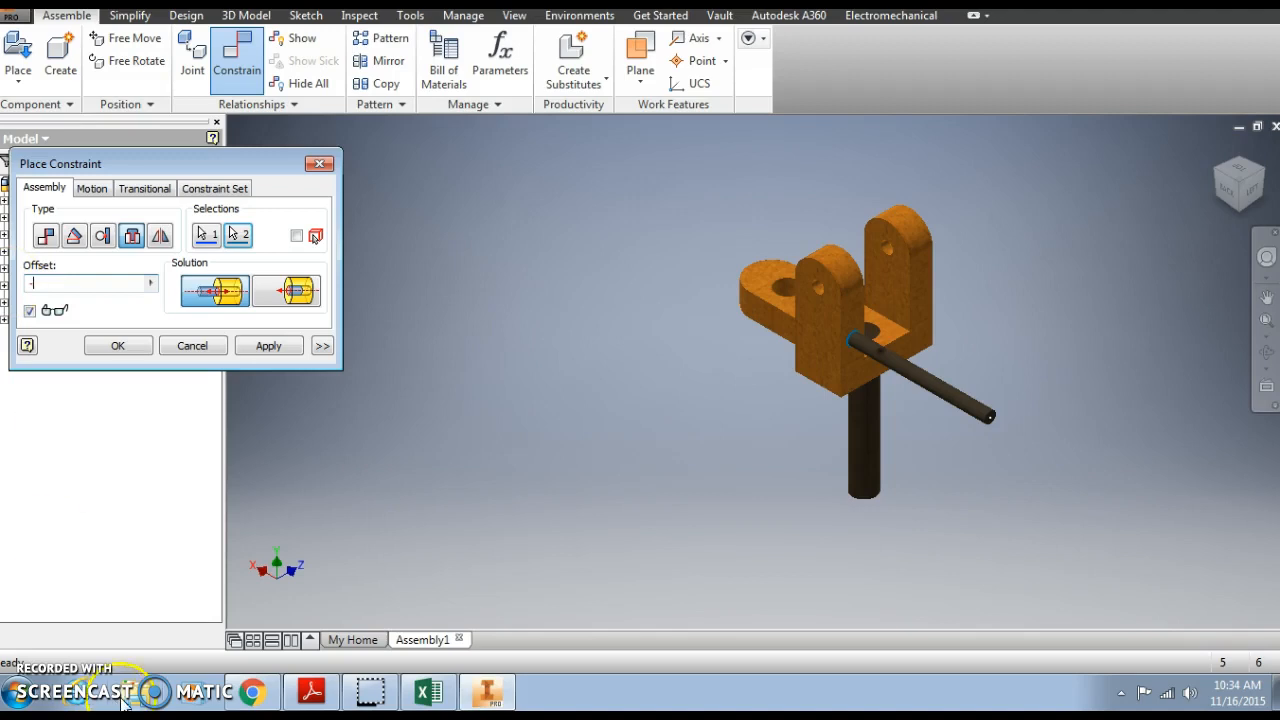
click(295, 692)
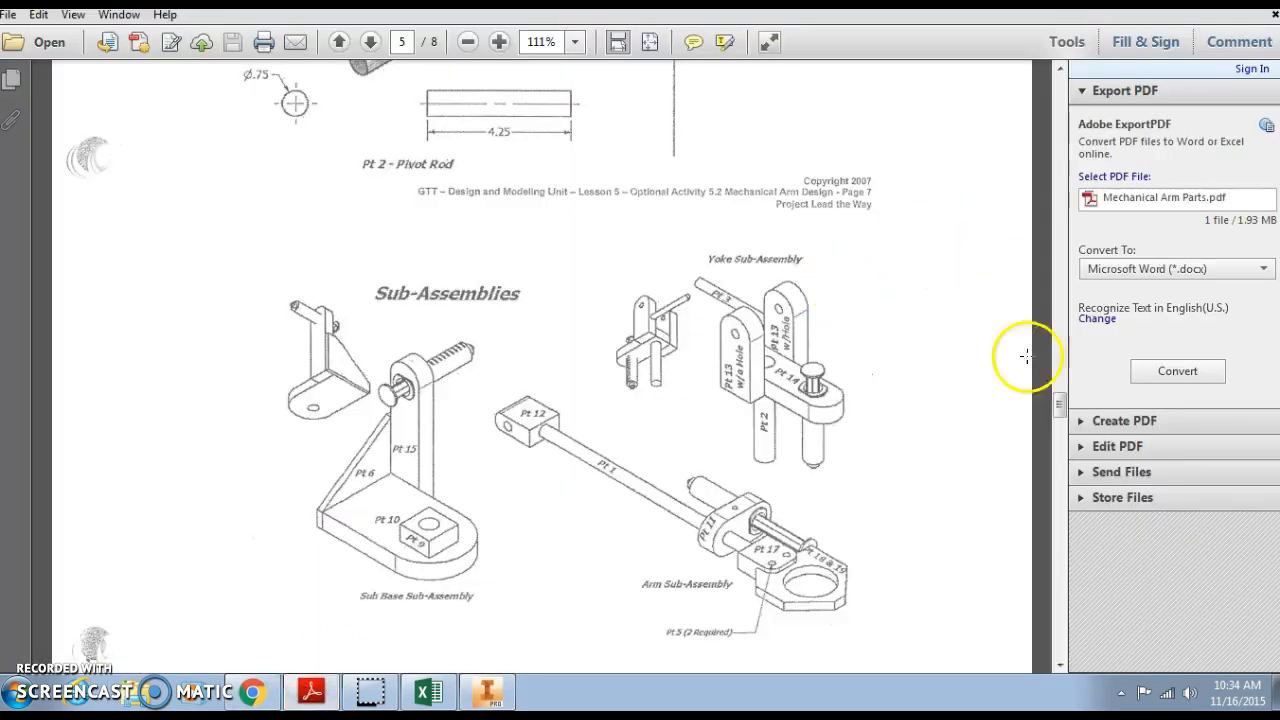
drag(1065, 410, 1044, 245)
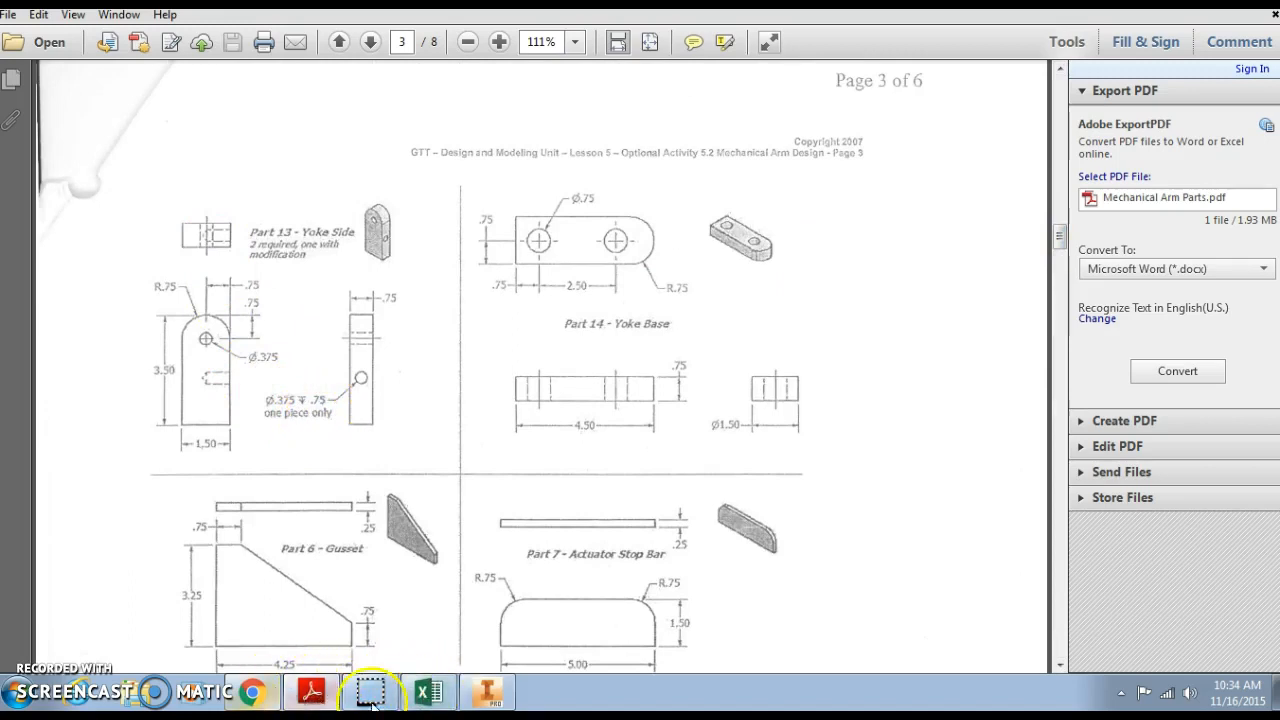
click(487, 692)
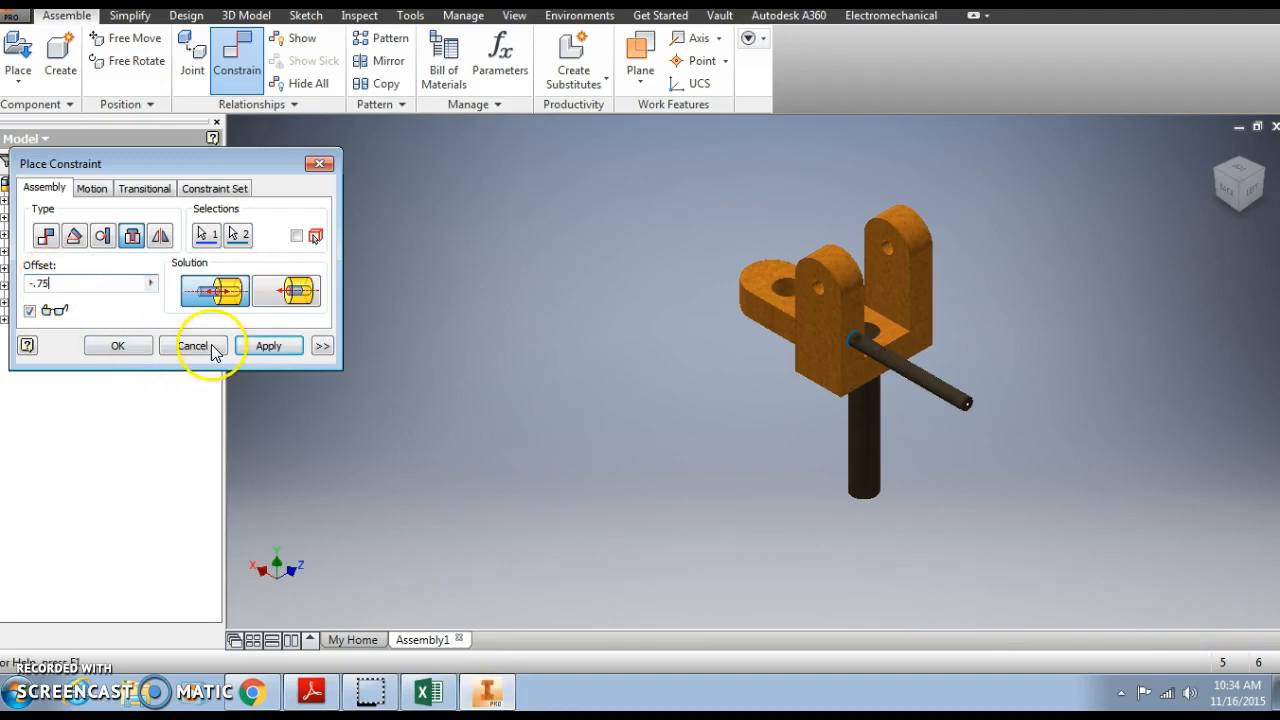
click(270, 346)
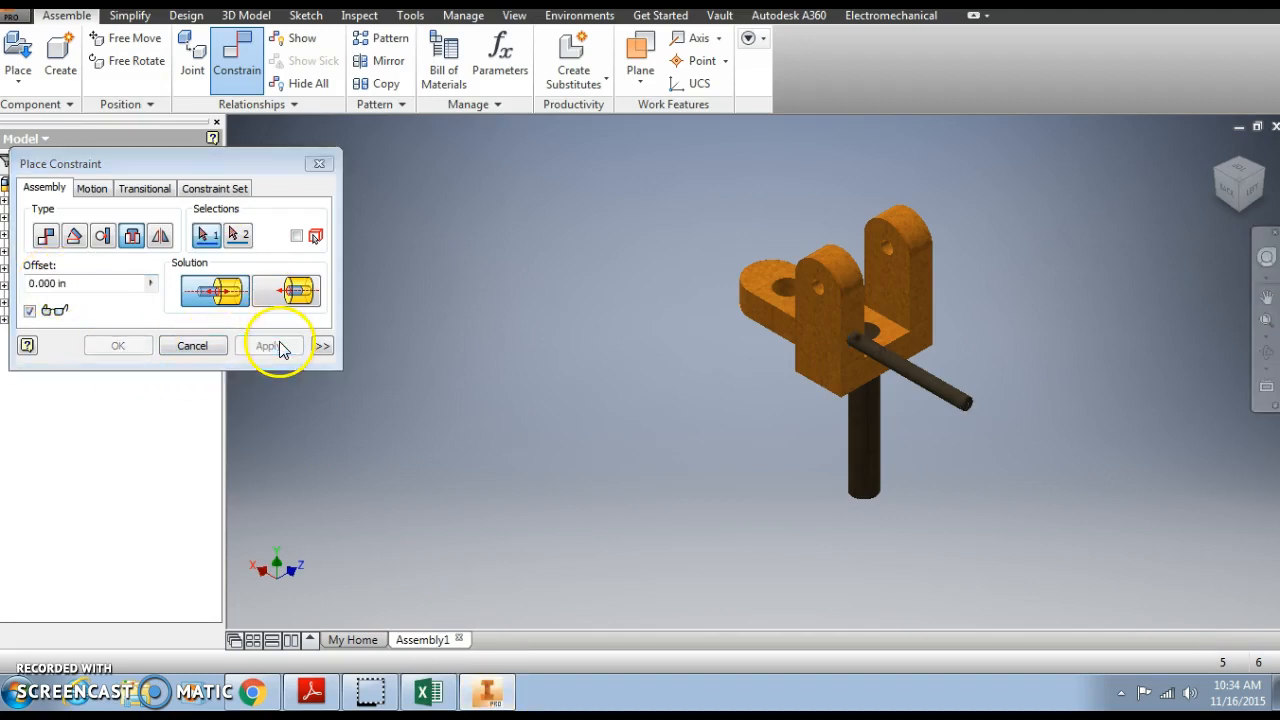
click(319, 163)
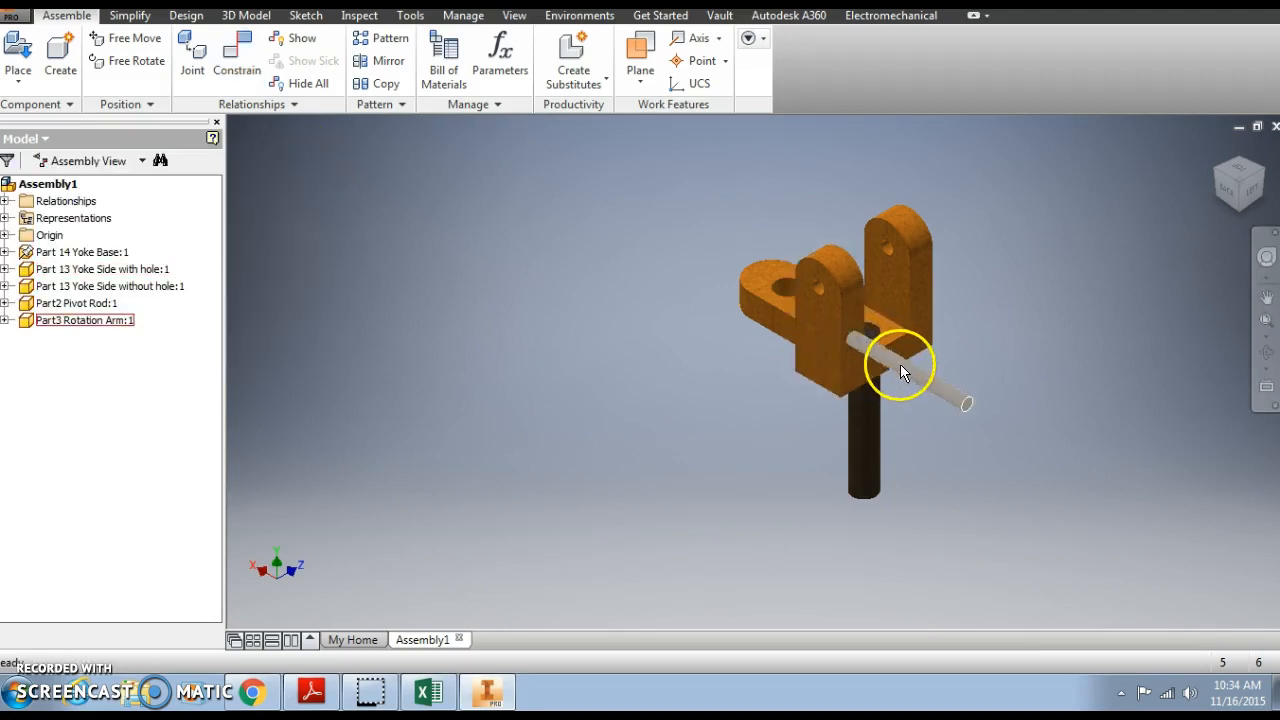
Inspect the rotation arm's insert constraint and compare the assembly with the Yoke Sub-Assembly drawing in Adobe Acrobat, returning to Inventor
click(5, 320)
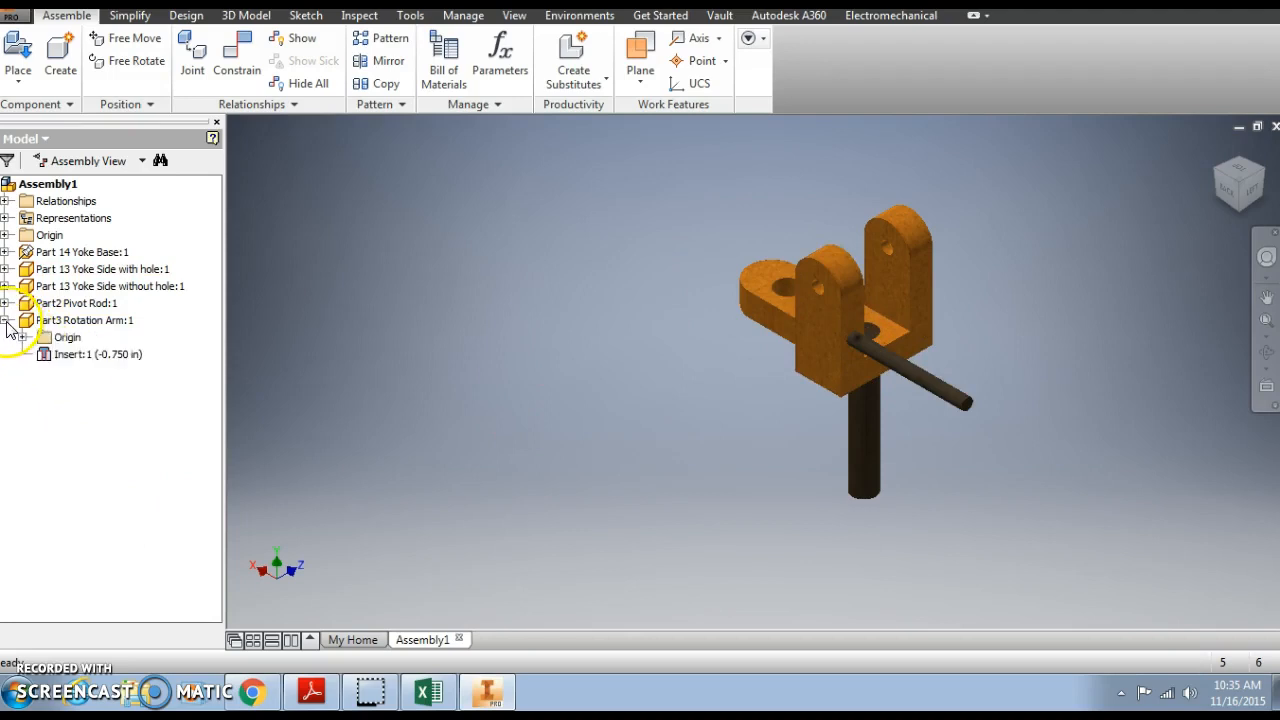
click(100, 356)
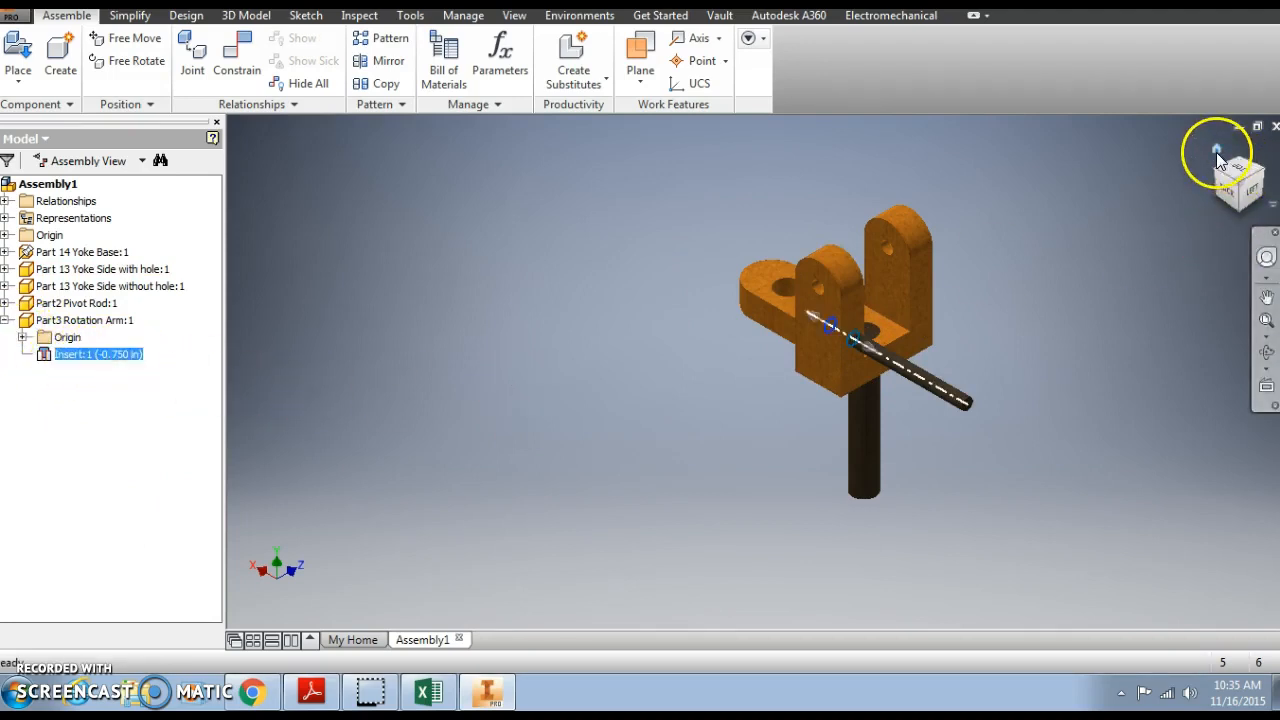
click(1254, 152)
click(311, 692)
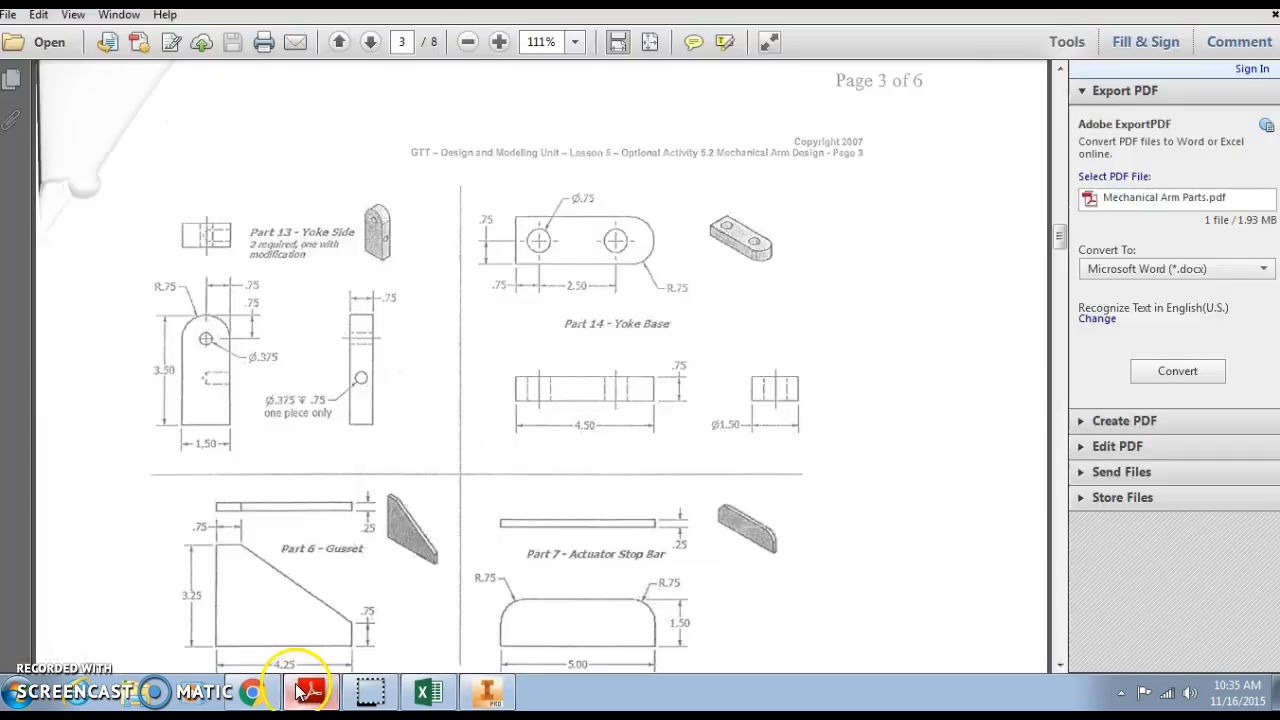
mouse_move(1062, 230)
mouse_down()
mouse_move(1065, 413)
mouse_move(1064, 393)
mouse_up()
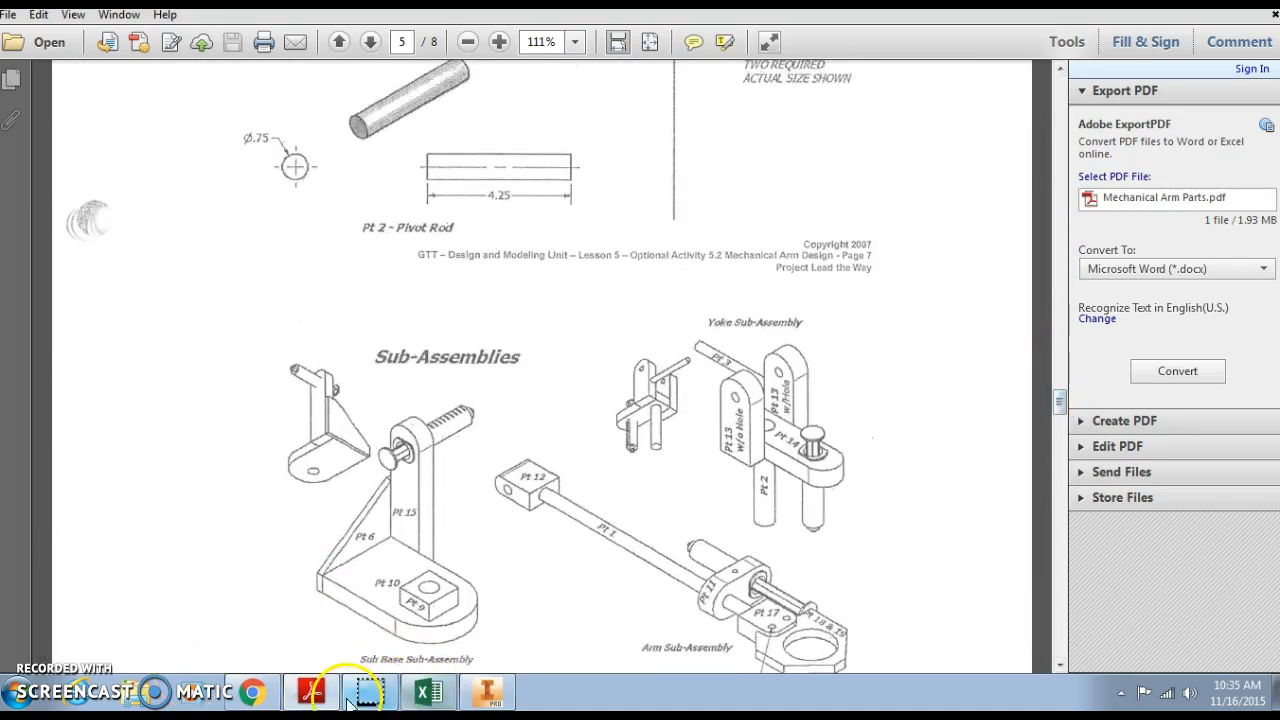
click(480, 693)
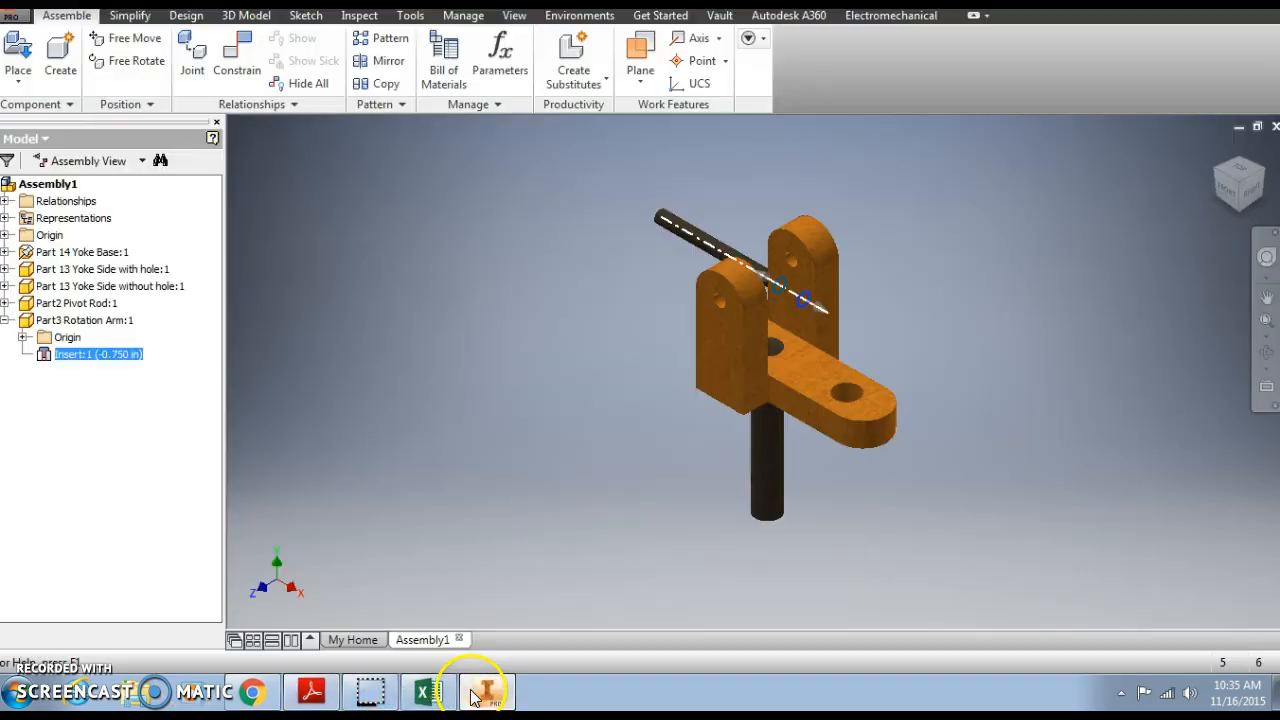
Save the assembly as Yoke Sub Assembly in the Mechanical Arm Parts folder
click(20, 16)
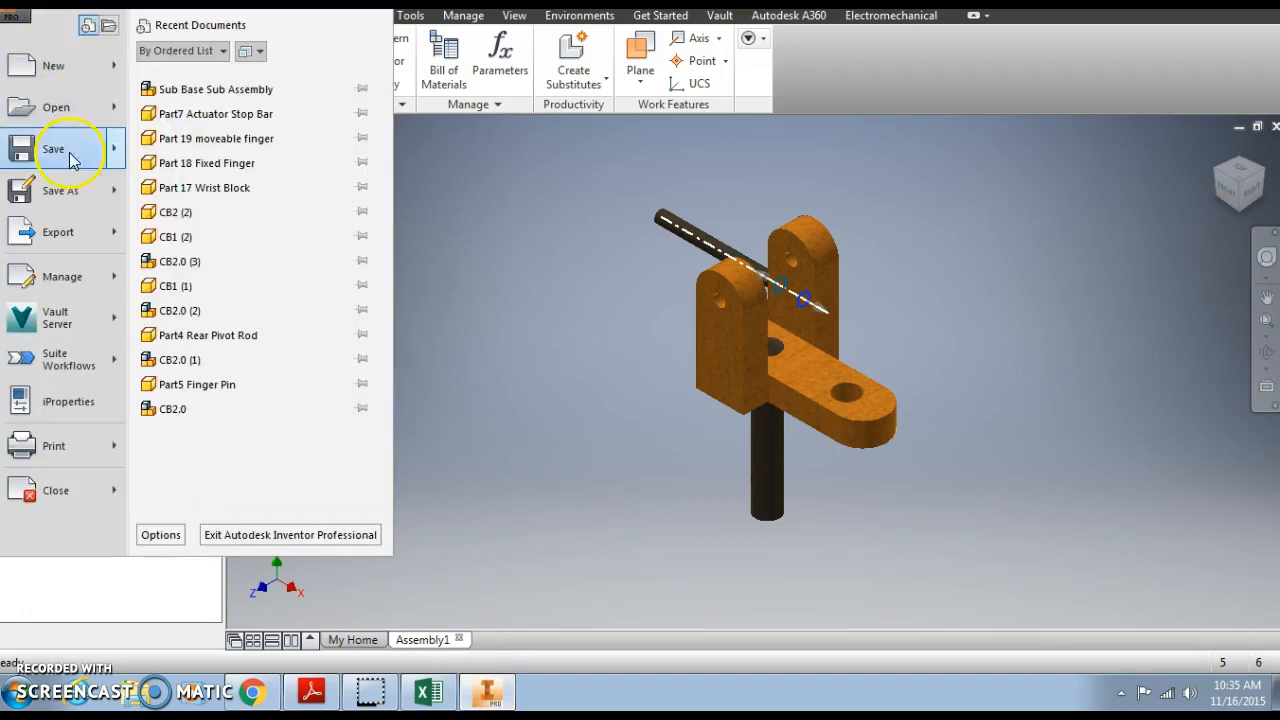
click(77, 194)
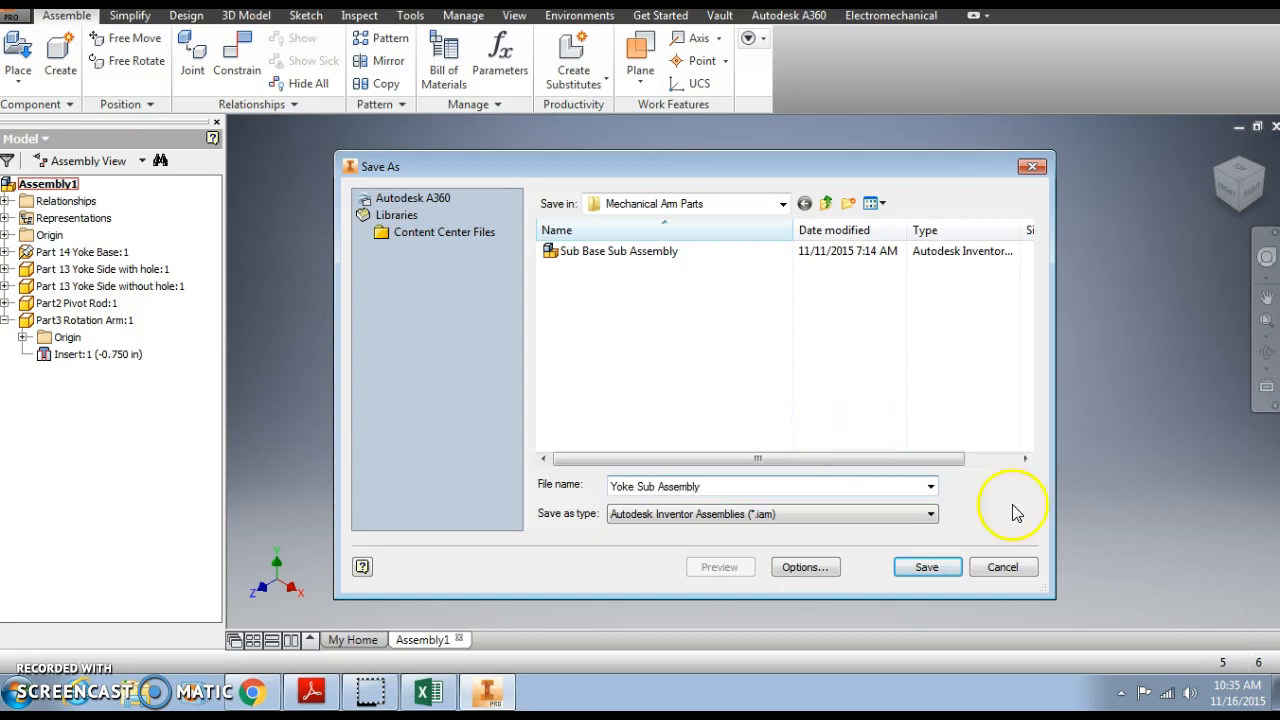
click(927, 567)
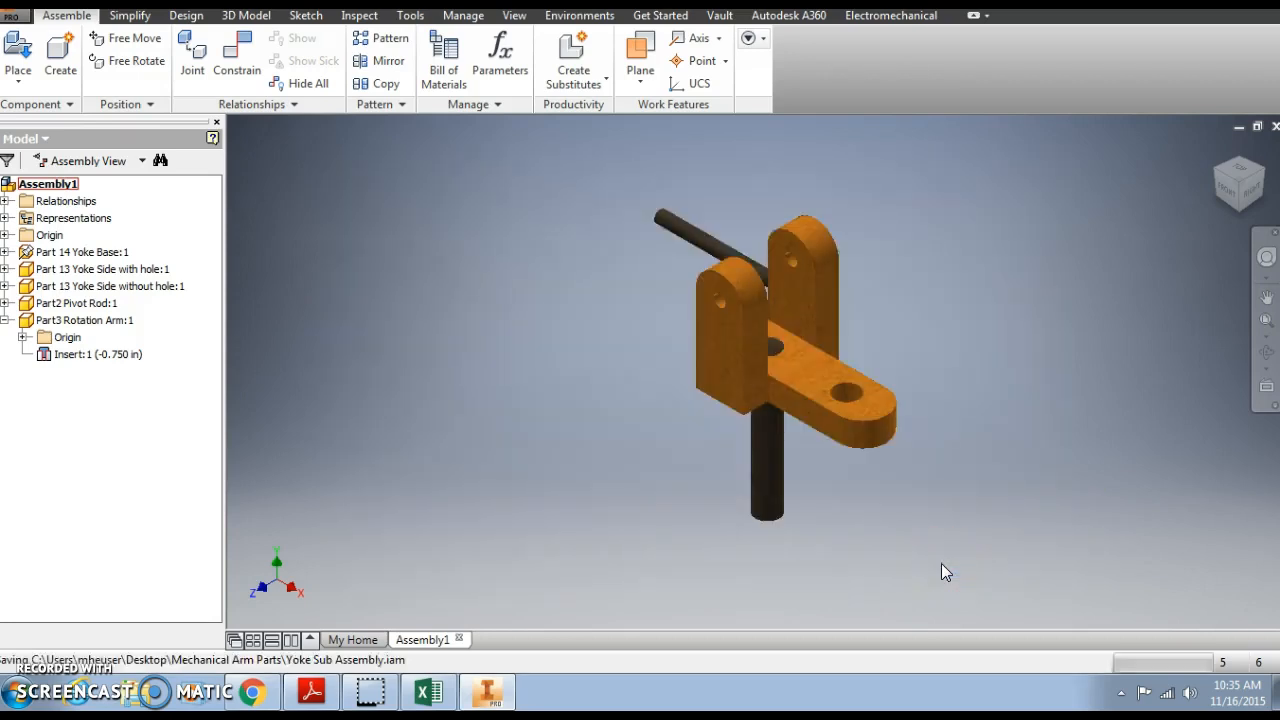